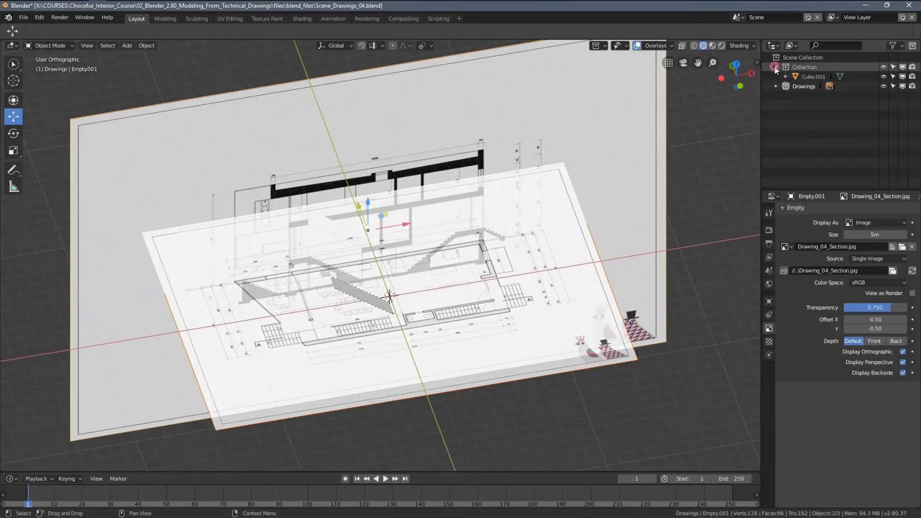
Orbit from the tilted top view to a front view of the section drawing image
middle_drag(237, 108, 232, 184)
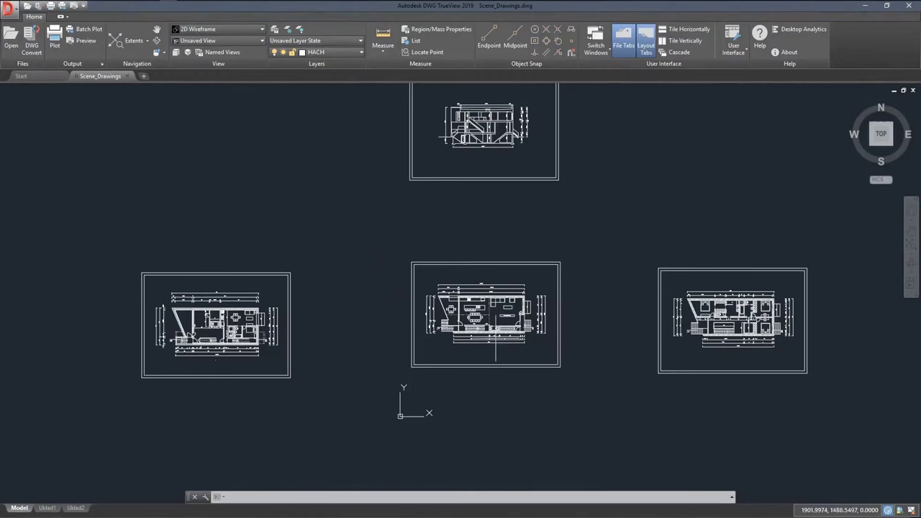
scroll(480, 313, up, 6)
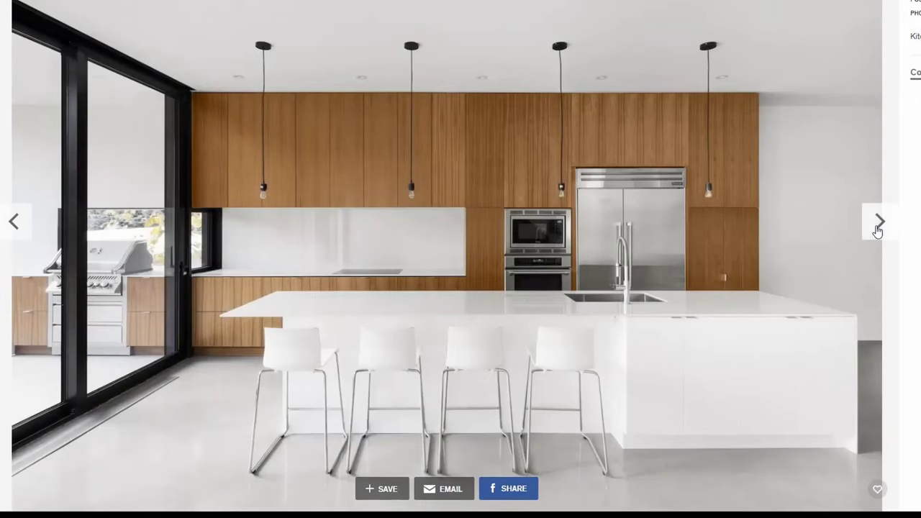
Page the photos to the outdoor kitchen shot, then duplicate the three chairs along Y
click(878, 227)
click(878, 223)
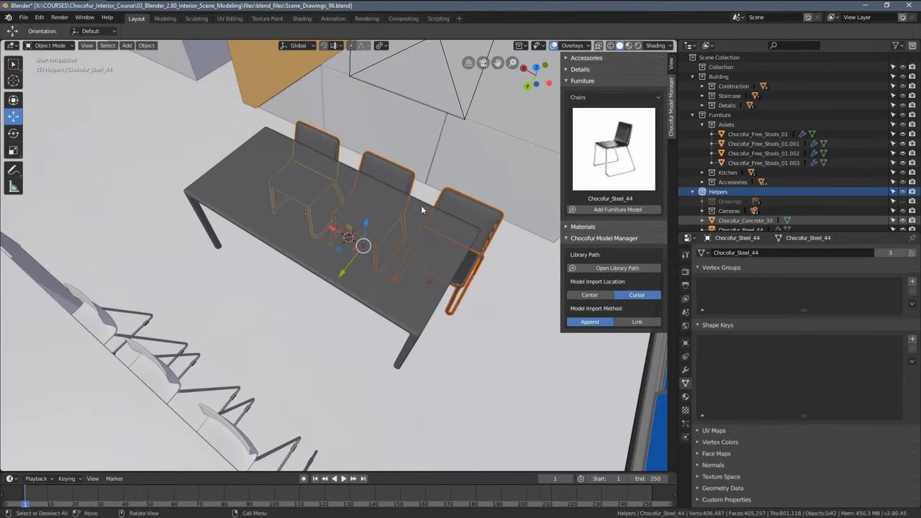
middle_drag(422, 210, 454, 237)
key(shift+d)
key(y)
click(439, 230)
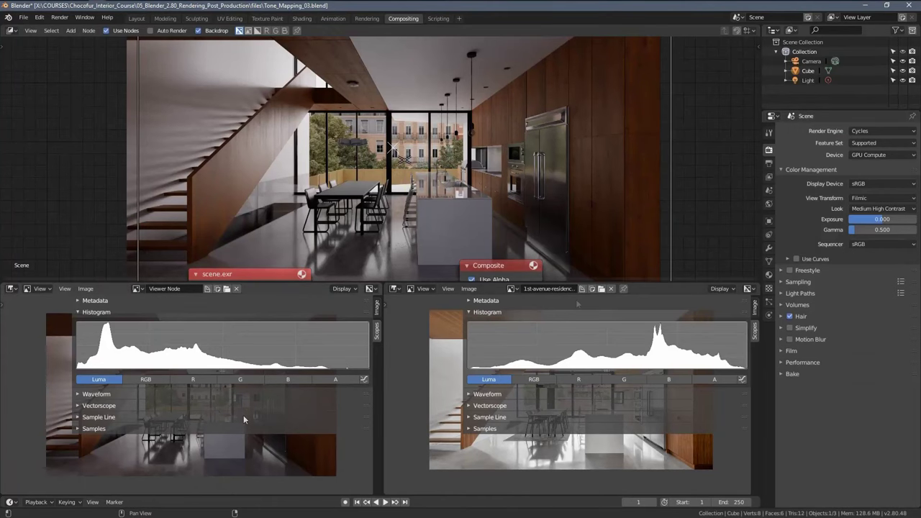
Change the Color Management gamma from 0.500 to 1
double_click(878, 229)
text(1)
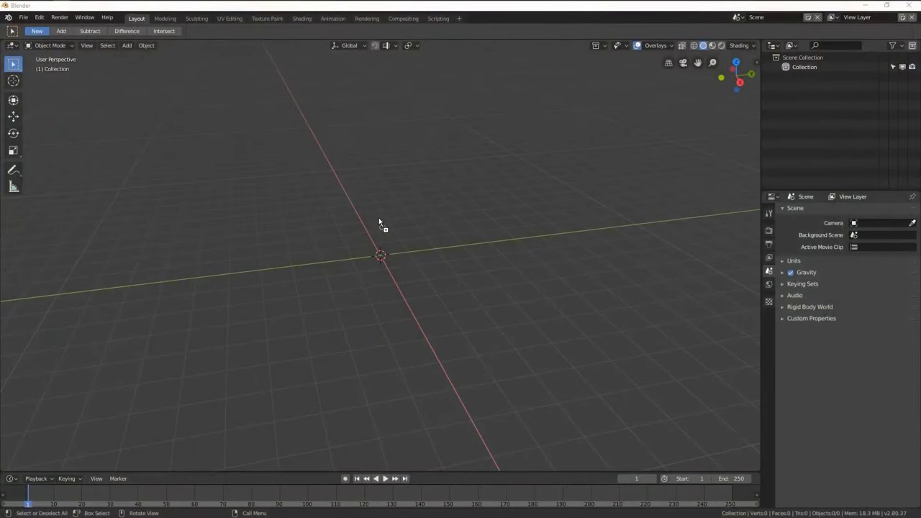
Drop the floor plan image into the viewport as an image Empty and orbit around it
drag(379, 223, 378, 224)
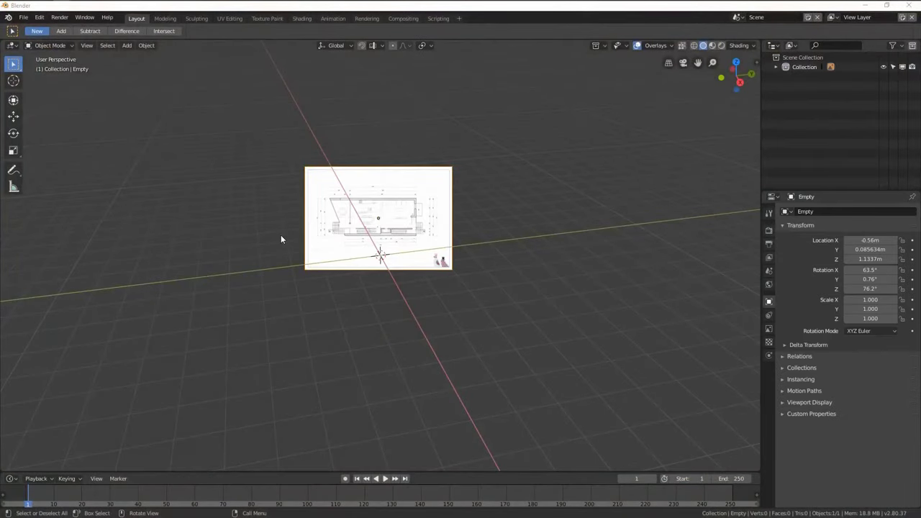
middle_drag(278, 236, 716, 260)
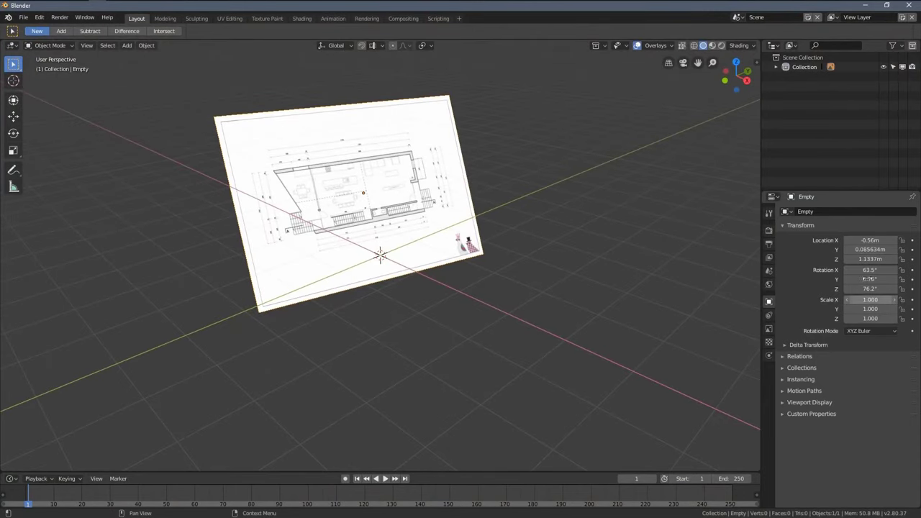
middle_drag(432, 245, 547, 245)
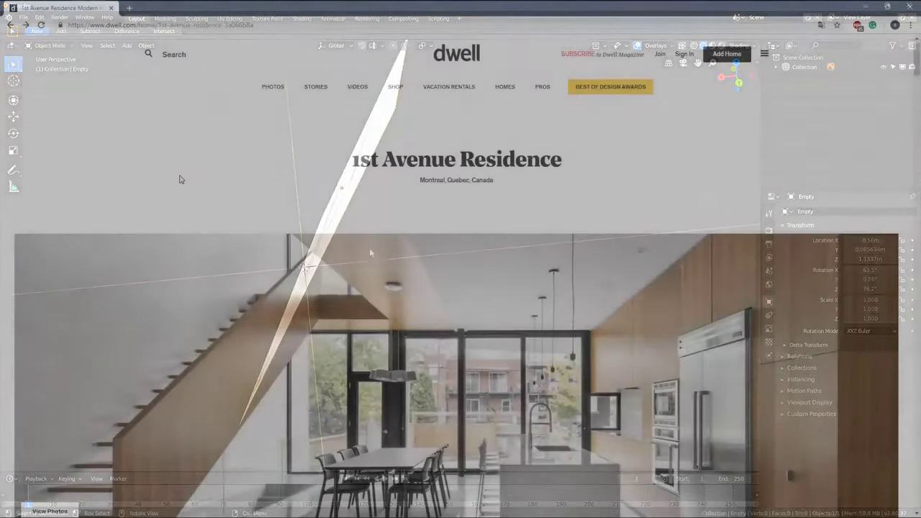
Scroll down the 1st Avenue Residence article and open the kitchen photo full screen
scroll(172, 189, down, 6)
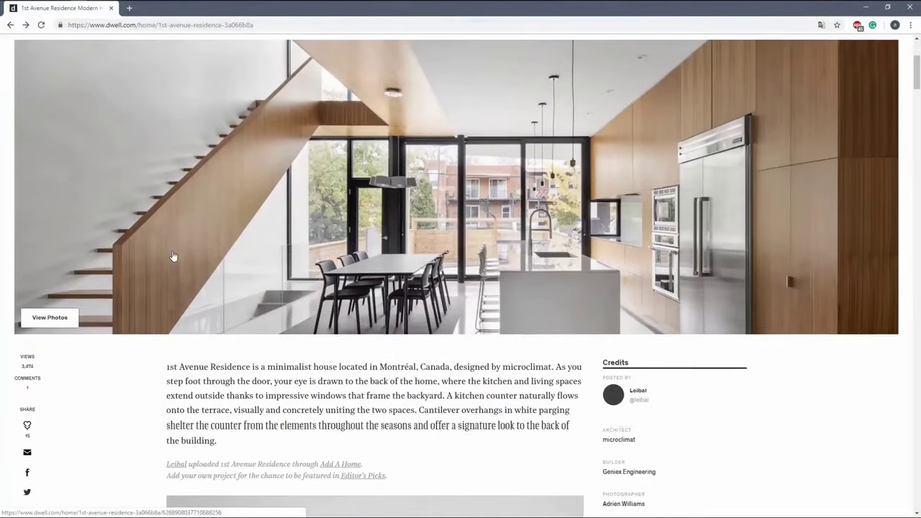
scroll(171, 257, down, 7)
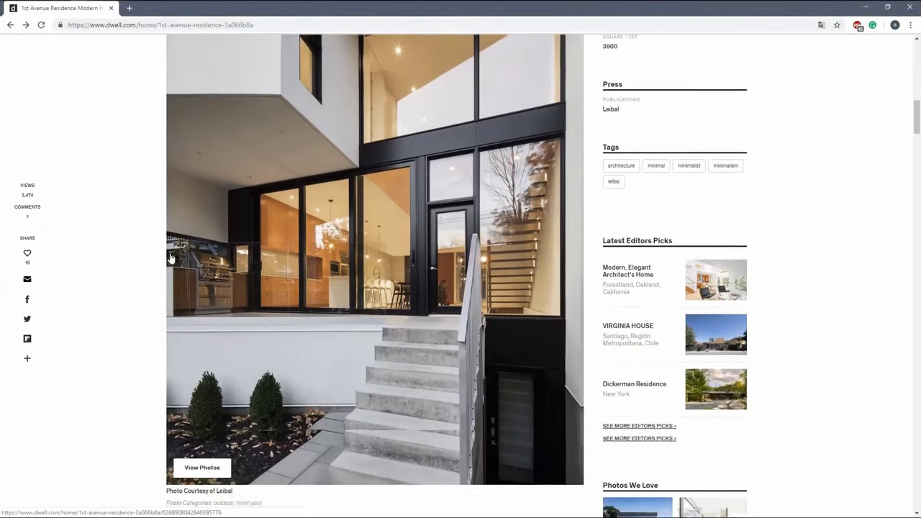
scroll(137, 295, down, 15)
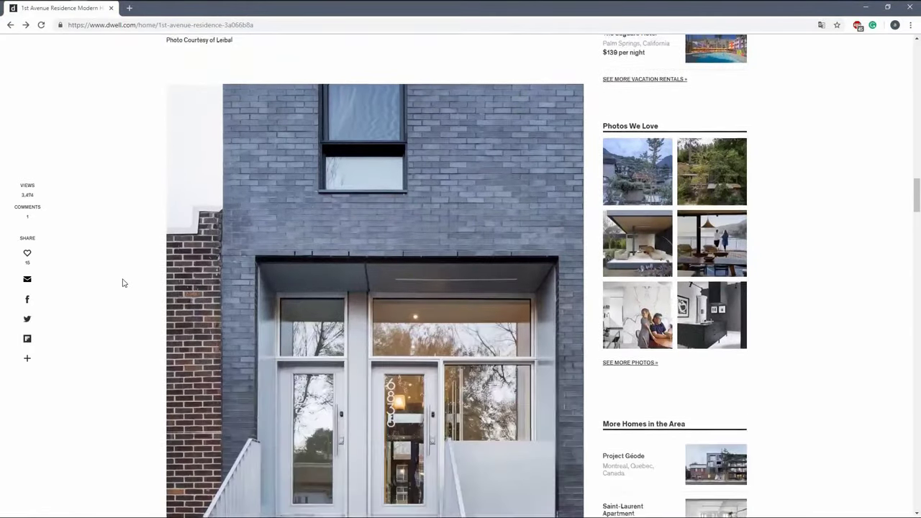
scroll(122, 283, down, 10)
click(352, 273)
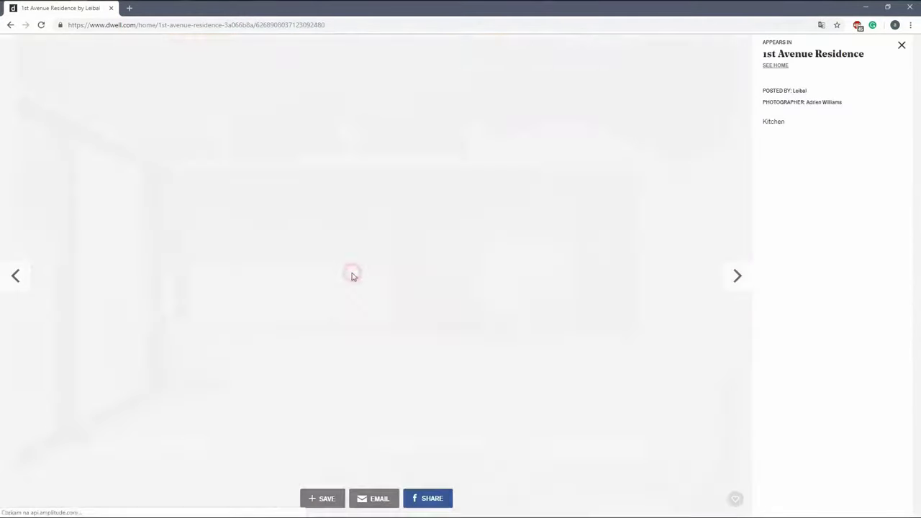
Step past the staircase, kitchen and dining photos to the house exterior shot
click(736, 277)
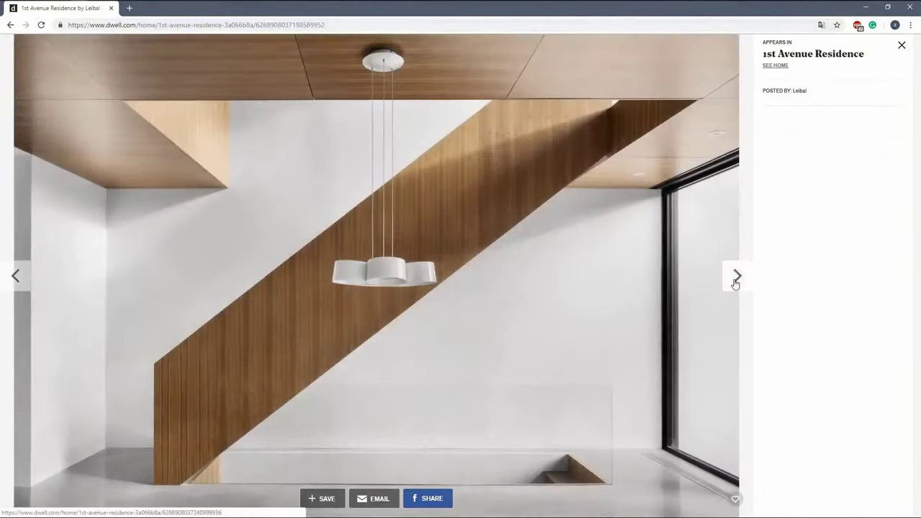
click(735, 279)
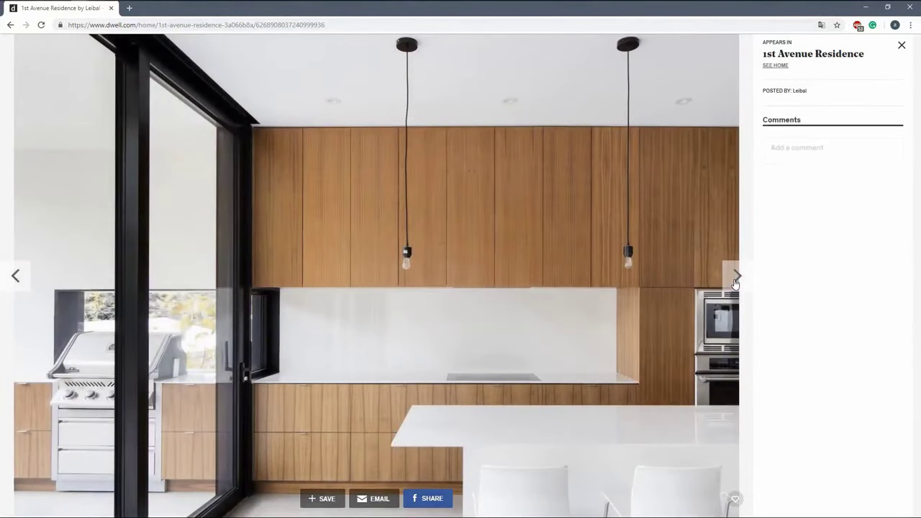
click(736, 279)
click(735, 279)
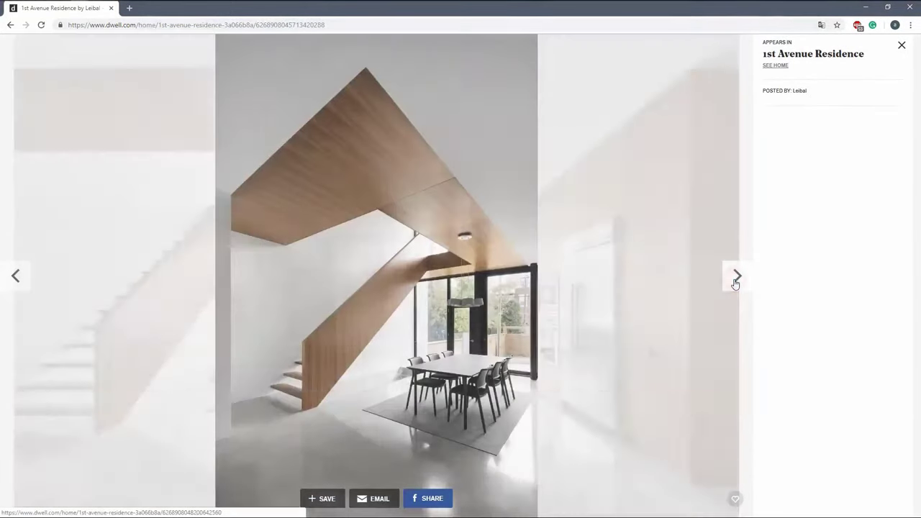
click(736, 280)
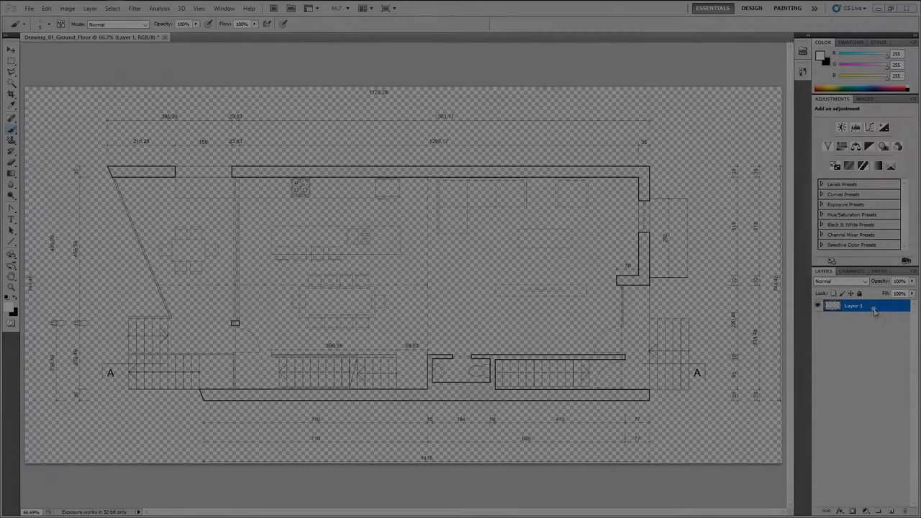
Duplicate Layer 1 from its context menu to create Layer 1 copy
right_click(873, 308)
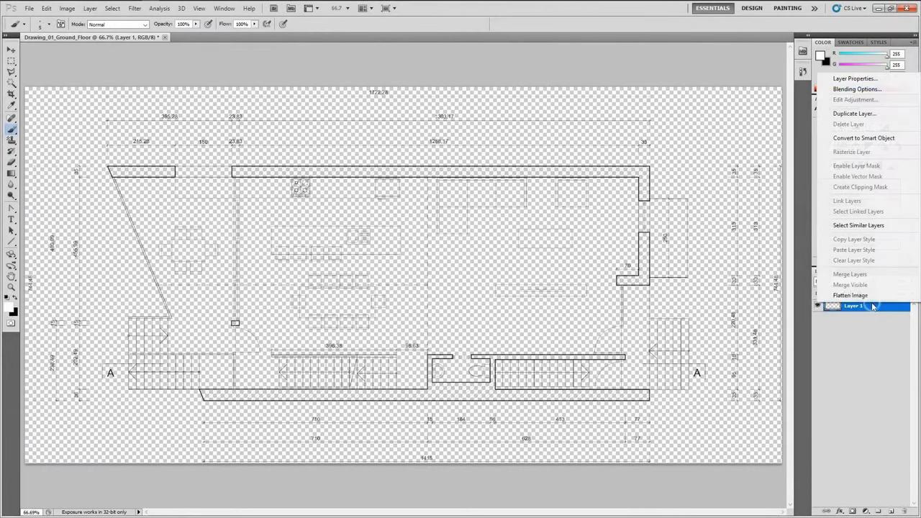
click(863, 114)
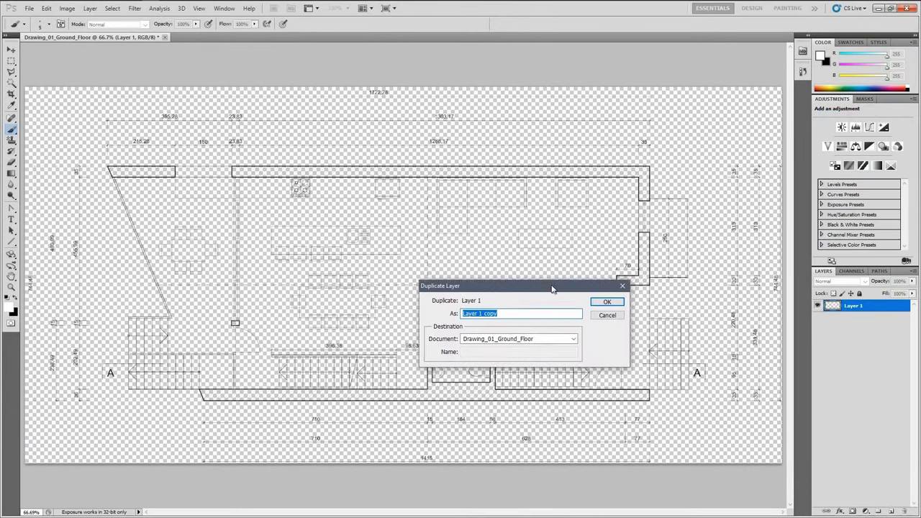
click(616, 302)
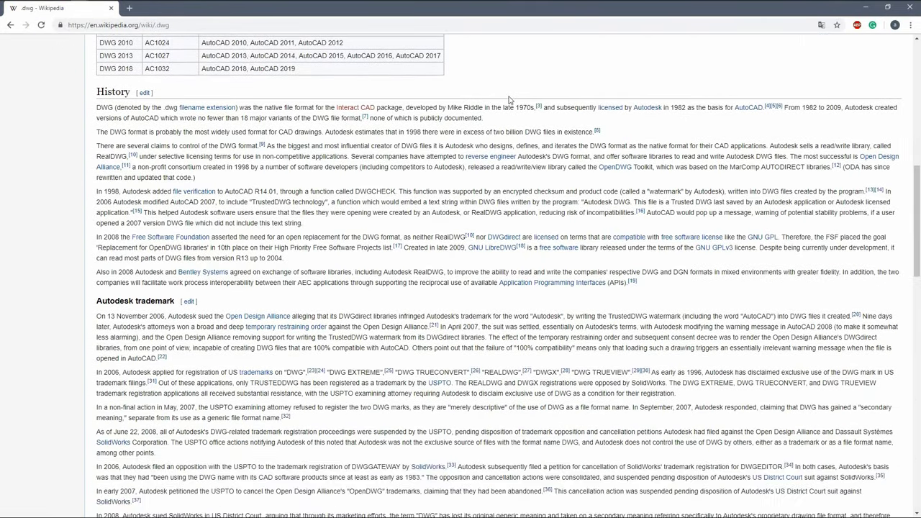
Scroll through the .dwg article's history and free-software sections
scroll(509, 100, down, 4)
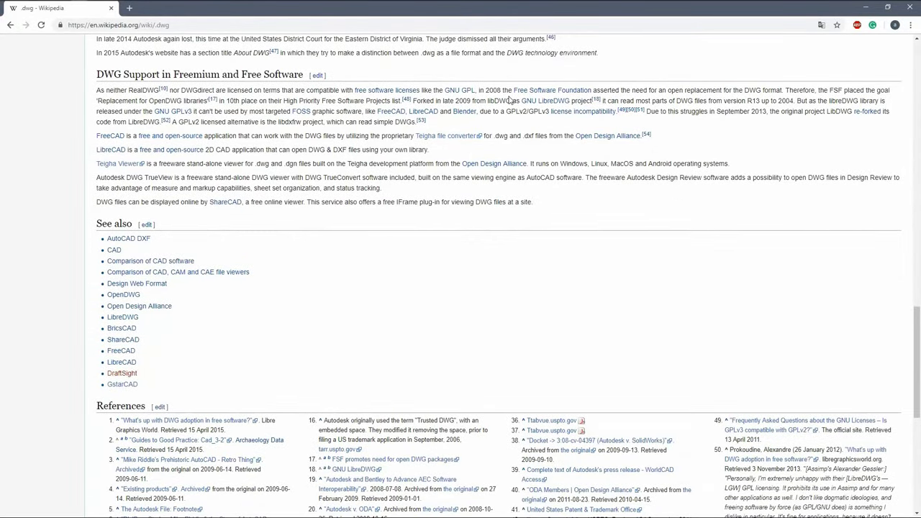
scroll(509, 99, up, 20)
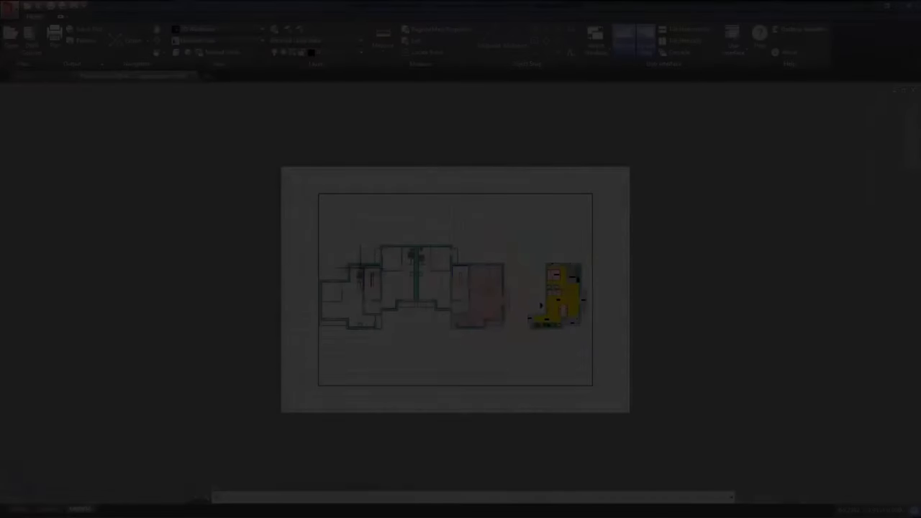
middle_drag(404, 297, 367, 294)
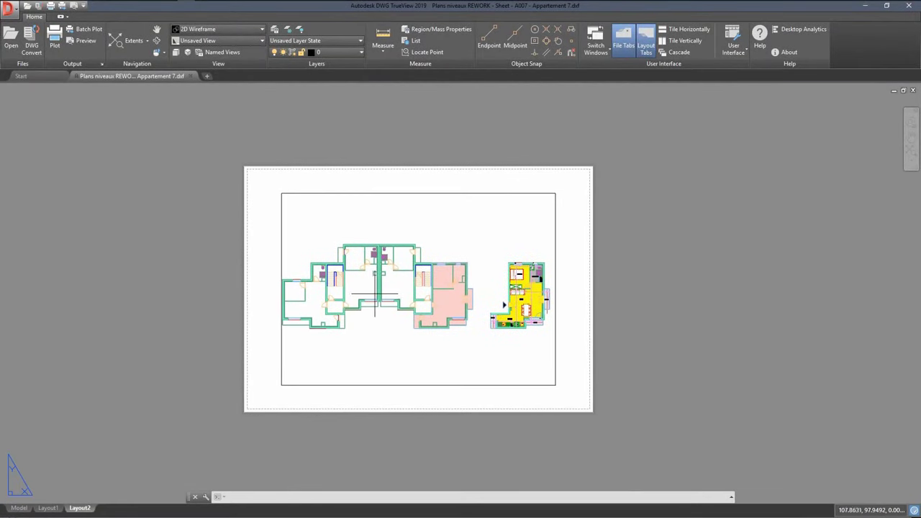
scroll(381, 300, up, 4)
mouse_move(442, 263)
middle_down()
mouse_move(312, 257)
mouse_move(182, 232)
middle_up()
scroll(467, 286, up, 6)
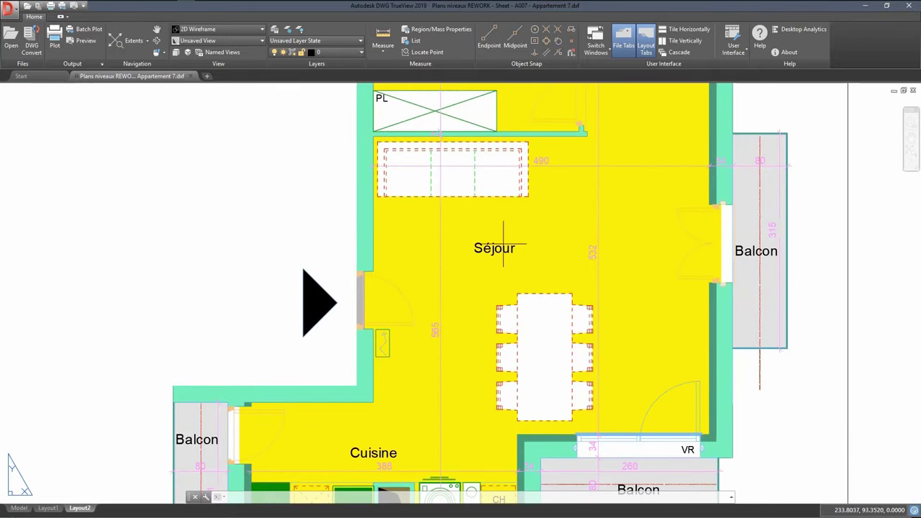
mouse_move(506, 234)
middle_down()
mouse_move(523, 381)
mouse_move(795, 367)
middle_up()
mouse_move(110, 238)
middle_down()
mouse_move(494, 274)
mouse_move(654, 204)
middle_up()
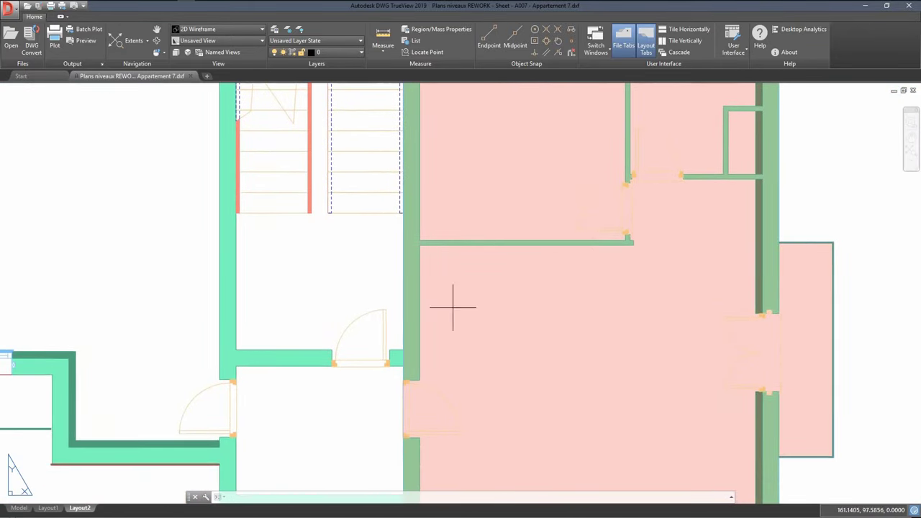
mouse_move(440, 315)
middle_down()
mouse_move(462, 281)
mouse_move(625, 226)
mouse_move(430, 343)
middle_up()
mouse_move(156, 113)
middle_down()
mouse_move(185, 158)
mouse_move(403, 318)
middle_up()
scroll(403, 318, down, 8)
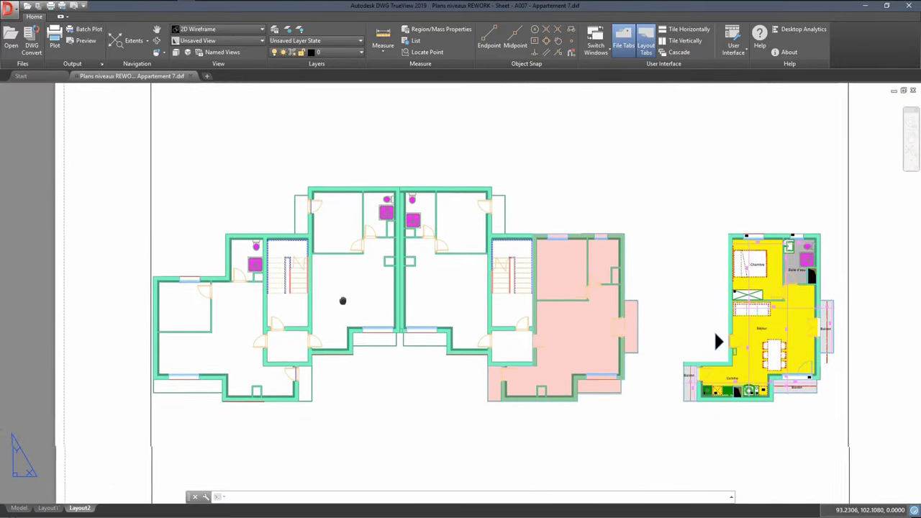
middle_drag(344, 302, 296, 299)
scroll(296, 299, down, 3)
scroll(297, 299, down, 2)
scroll(296, 299, up, 2)
scroll(297, 300, down, 1)
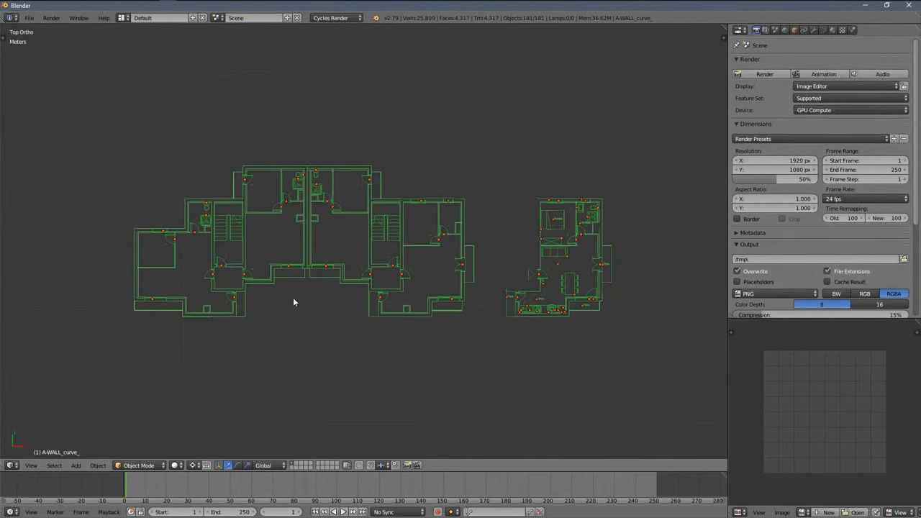
Deselect all plan curves, select the walls object, and return to top orthographic view
middle_drag(297, 295, 332, 283)
scroll(358, 253, up, 8)
key(a)
right_click(371, 222)
middle_drag(372, 221, 314, 257)
scroll(374, 273, down, 2)
scroll(367, 272, down, 2)
key(KP_7)
scroll(374, 277, down, 2)
scroll(314, 257, up, 1)
Select the door and the stair railing to show they are separate objects
right_click(410, 246)
right_click(310, 200)
right_click(316, 195)
scroll(399, 263, up, 3)
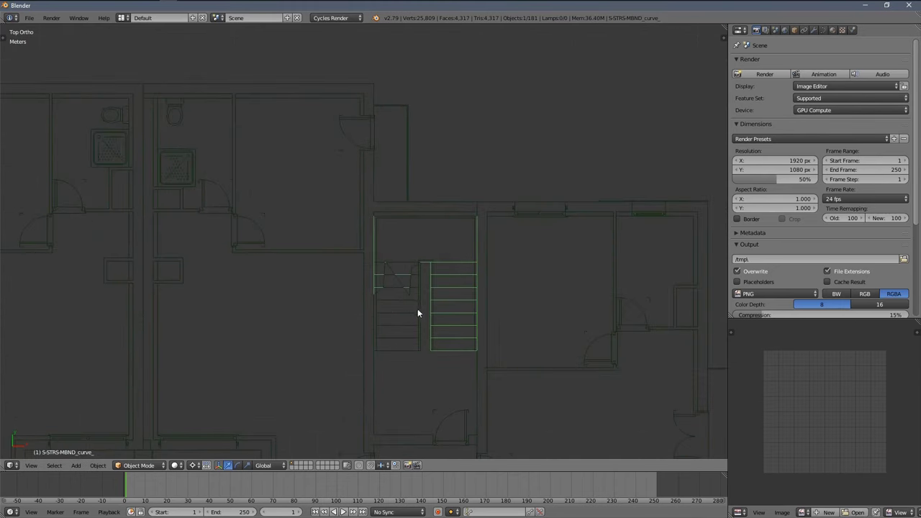
right_click(418, 311)
Select the shower tray, walls, door swing arc and stairs, then pan toward the bedroom
shift+middle_drag(353, 305, 498, 255)
right_click(391, 140)
right_click(386, 155)
right_click(257, 198)
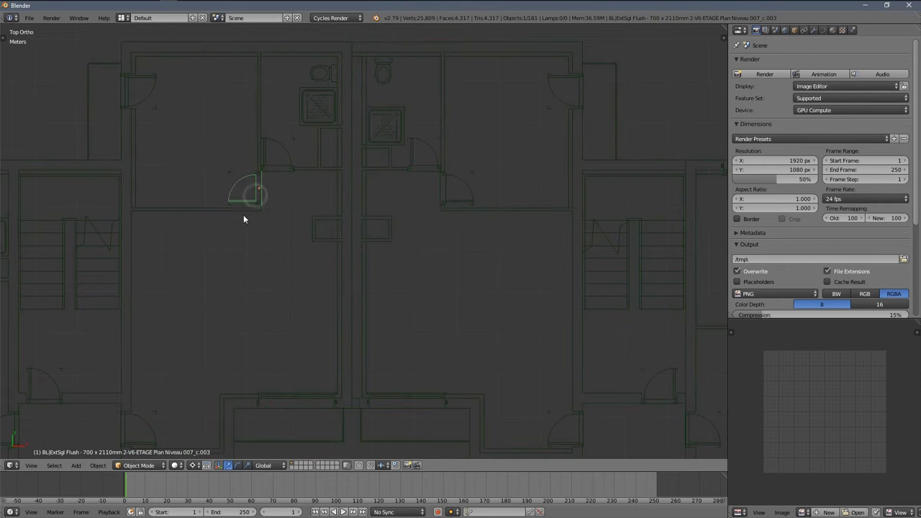
right_click(106, 256)
scroll(336, 308, down, 4)
shift+middle_drag(463, 305, 167, 272)
scroll(391, 276, up, 6)
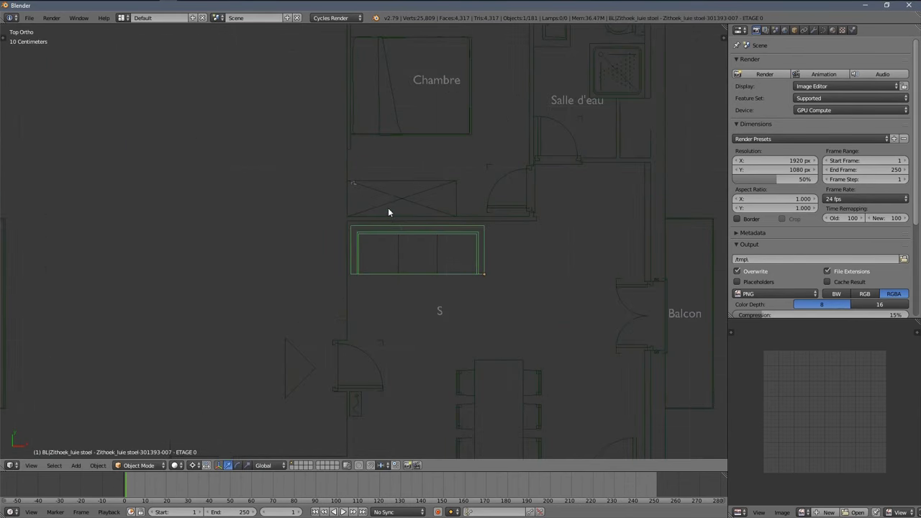
shift+middle_drag(463, 195, 367, 214)
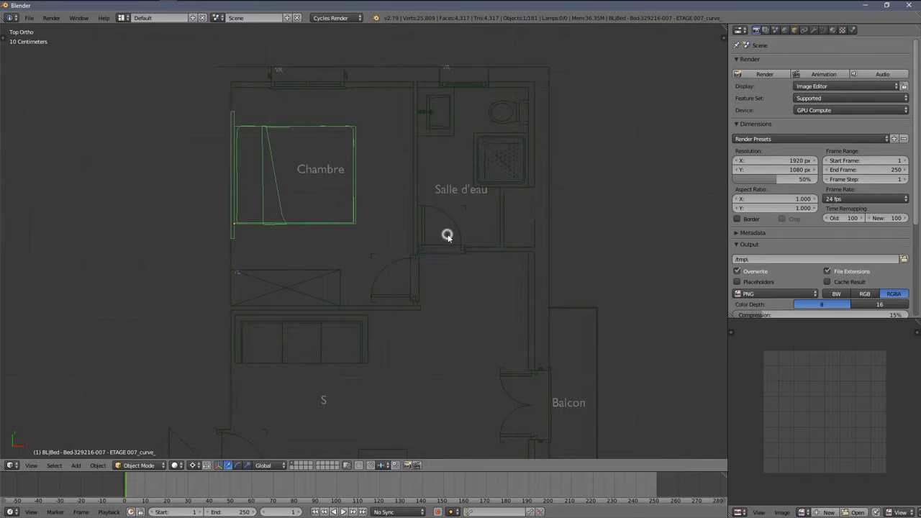
scroll(485, 265, down, 5)
scroll(580, 272, up, 1)
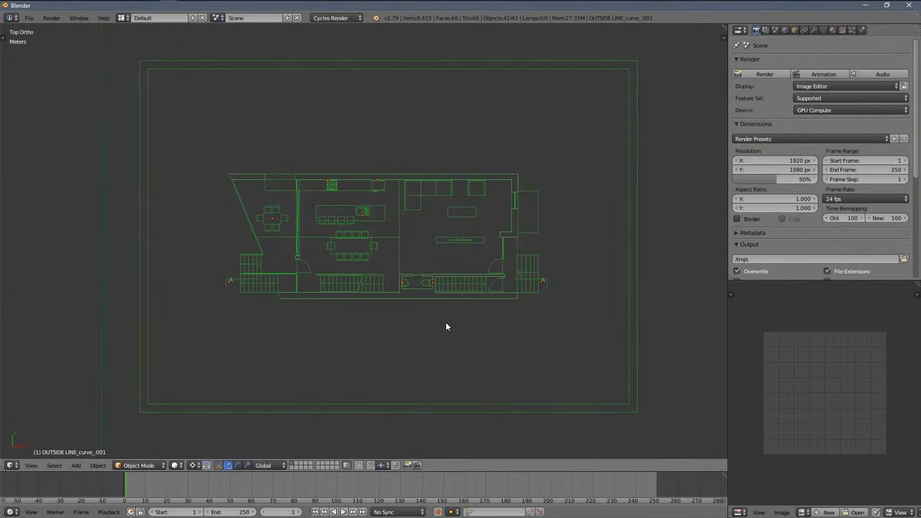
Extrude the OUTSIDE LINE_curve_001 edges vertically into walls, then toggle wireframe to see the plan
scroll(405, 321, down, 2)
middle_drag(406, 321, 395, 252)
scroll(396, 252, up, 3)
key(Tab)
middle_drag(358, 176, 360, 171)
key(e)
key(z)
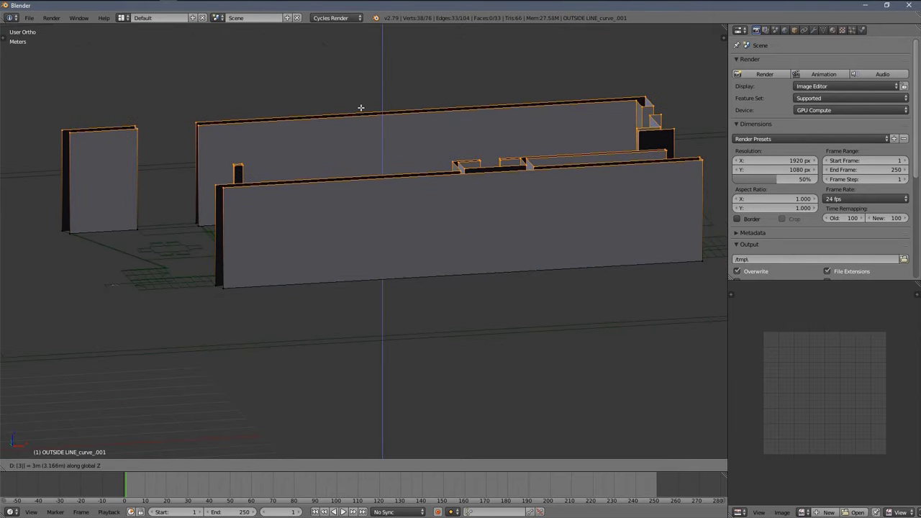
click(362, 108)
middle_drag(362, 107, 267, 253)
scroll(267, 252, up, 3)
key(z)
scroll(255, 252, down, 1)
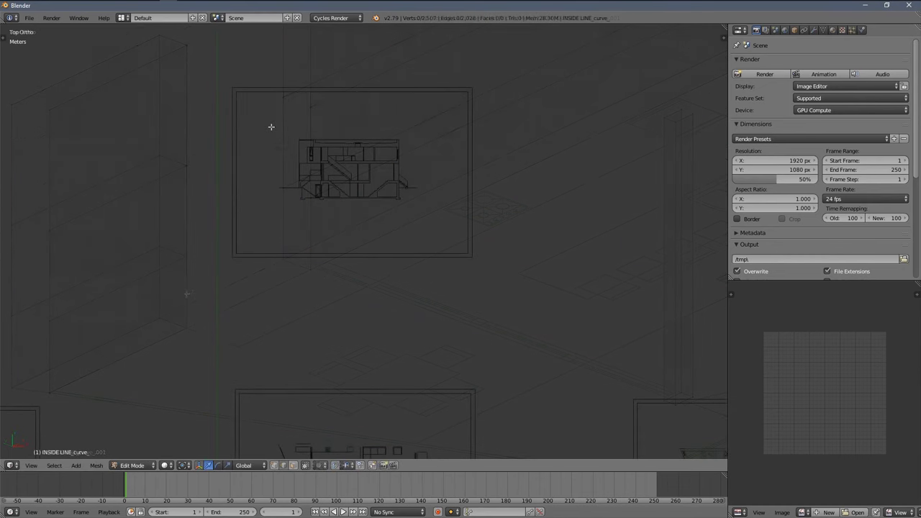
Box-select the section drawing and separate it into its own object
key(b)
mouse_move(259, 111)
mouse_down()
mouse_move(370, 206)
mouse_move(436, 219)
mouse_up()
click(436, 220)
key(Tab)
scroll(381, 168, up, 3)
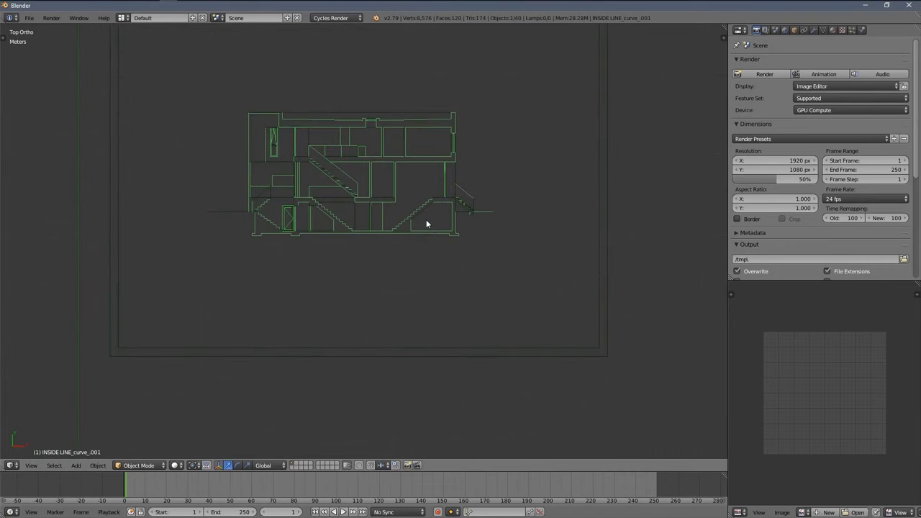
middle_drag(426, 220, 360, 196)
Set the section drawing's origin to its geometry centre
key(t)
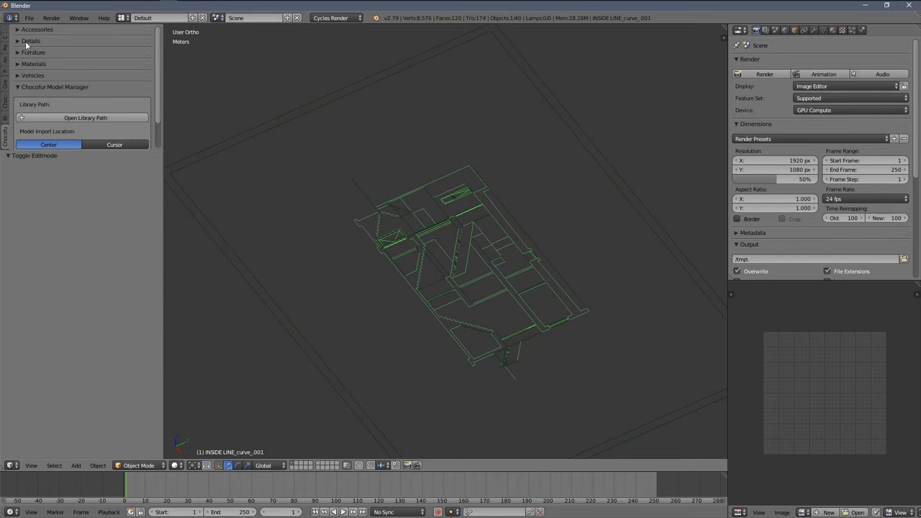
click(5, 39)
click(62, 148)
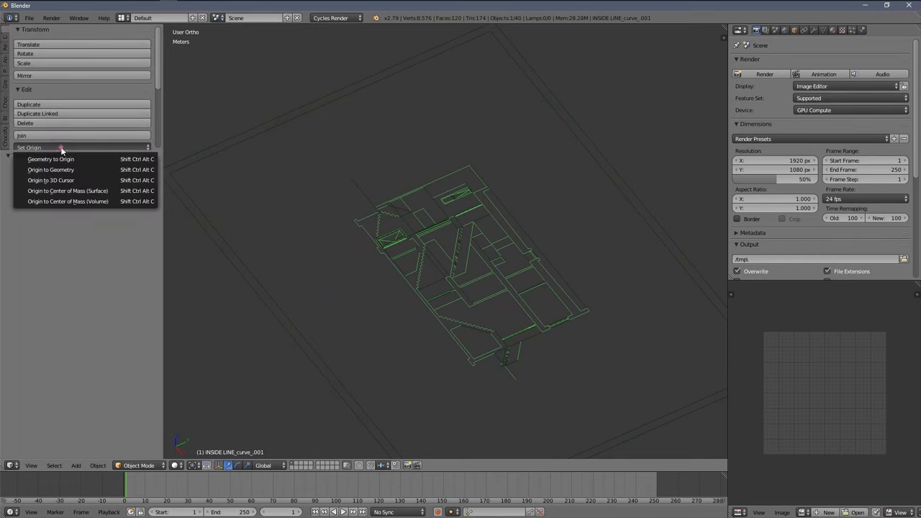
click(80, 170)
key(t)
middle_drag(407, 242, 477, 269)
Rotate the drawing 90° about X so it stands upright, checking from the front view
text(90)
key(Return)
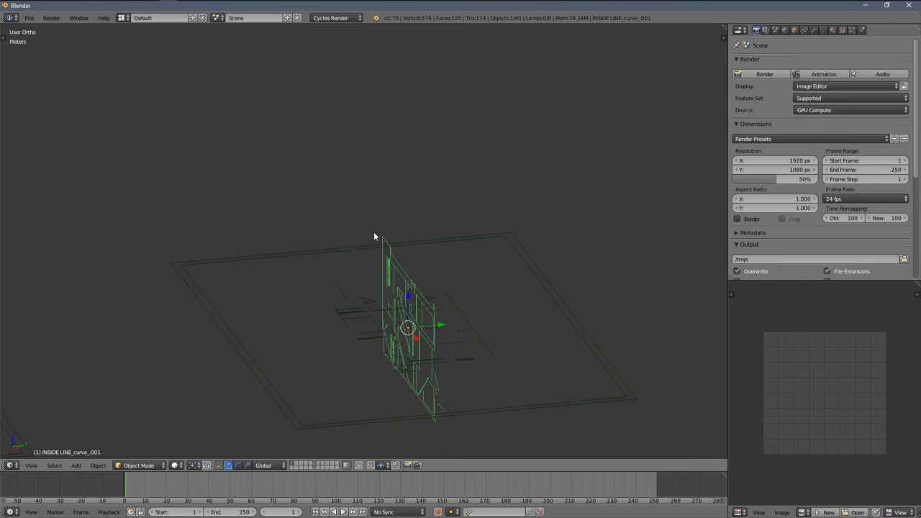
key(KP_1)
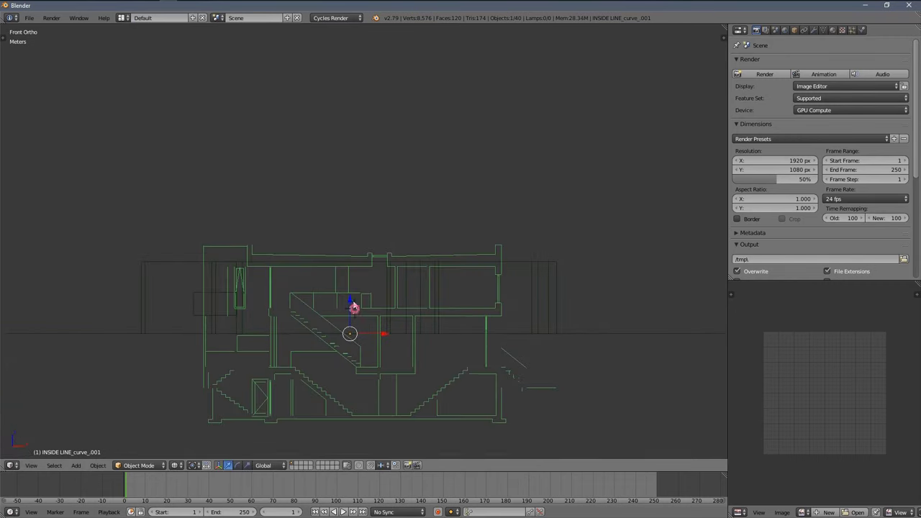
Raise the section drawing straight up along Z into place among the walls
key(g)
key(z)
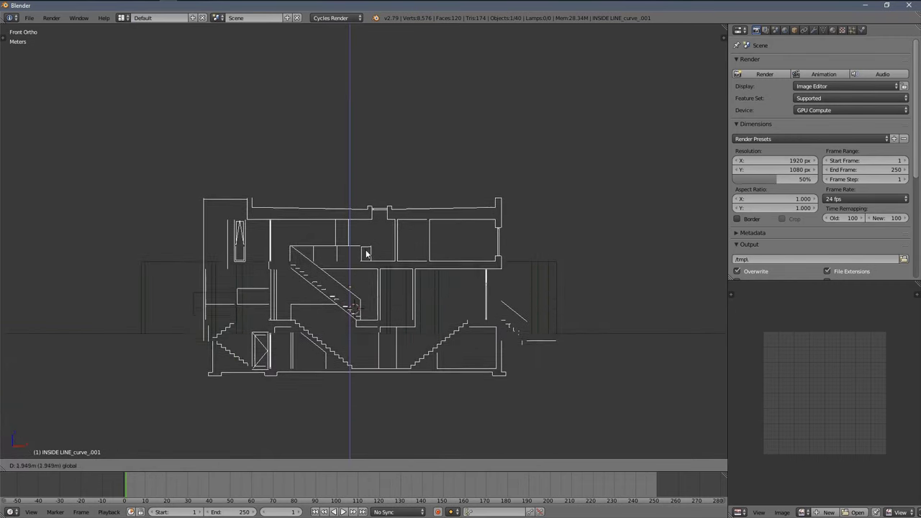
mouse_move(423, 262)
middle_down()
mouse_move(387, 286)
mouse_move(236, 323)
mouse_move(385, 257)
middle_up()
click(236, 323)
scroll(421, 259, up, 4)
scroll(446, 253, down, 2)
mouse_move(446, 253)
middle_down()
mouse_move(456, 254)
mouse_move(430, 270)
mouse_move(393, 251)
mouse_move(432, 273)
middle_up()
Extrude the OUTSIDE LINE_curve_002 outline straight up along Z into walls
right_click(440, 281)
key(Tab)
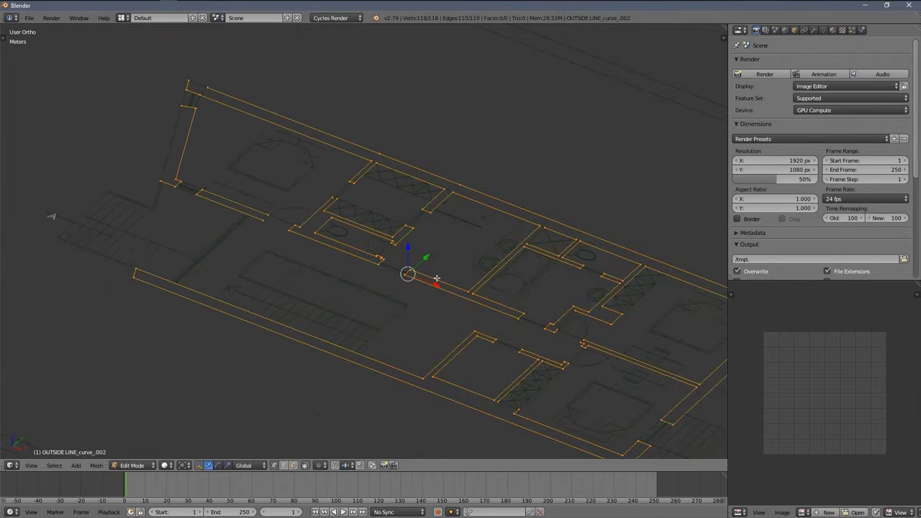
scroll(440, 281, down, 4)
key(e)
key(z)
click(491, 260)
scroll(491, 260, up, 6)
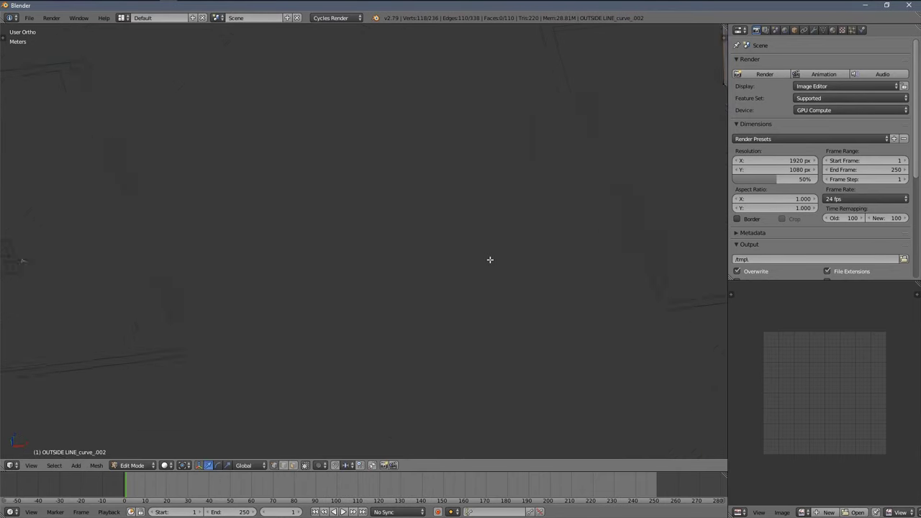
scroll(490, 259, down, 5)
scroll(432, 267, up, 3)
middle_drag(432, 267, 454, 238)
key(a)
key(Tab)
Re-enter the wall mesh's Edit Mode briefly, then orbit around the finished grey walls
scroll(489, 190, up, 4)
key(Tab)
scroll(295, 226, down, 4)
scroll(422, 232, down, 4)
scroll(436, 295, up, 5)
key(Tab)
scroll(454, 238, down, 5)
middle_drag(390, 232, 440, 218)
scroll(452, 216, up, 2)
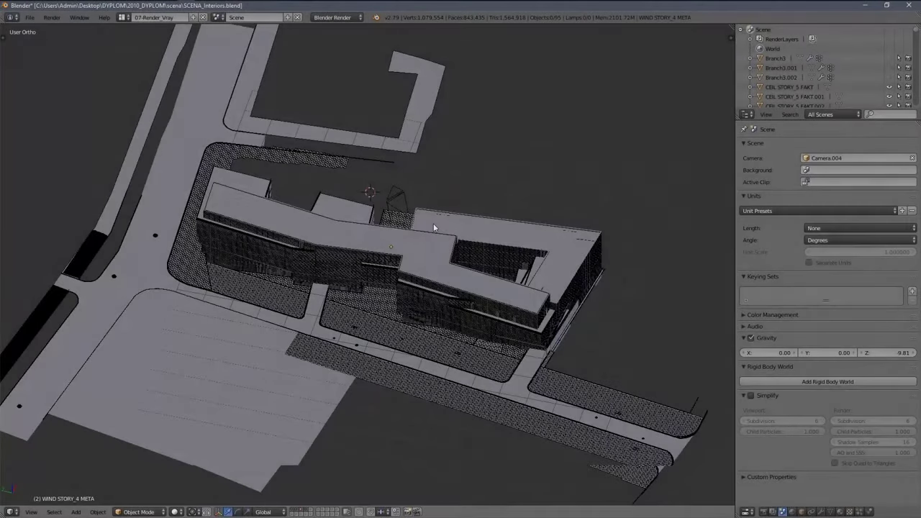
key(KP_6)
key(KP_6)
key(KP_6)
key(KP_6)
key(KP_6)
key(KP_6)
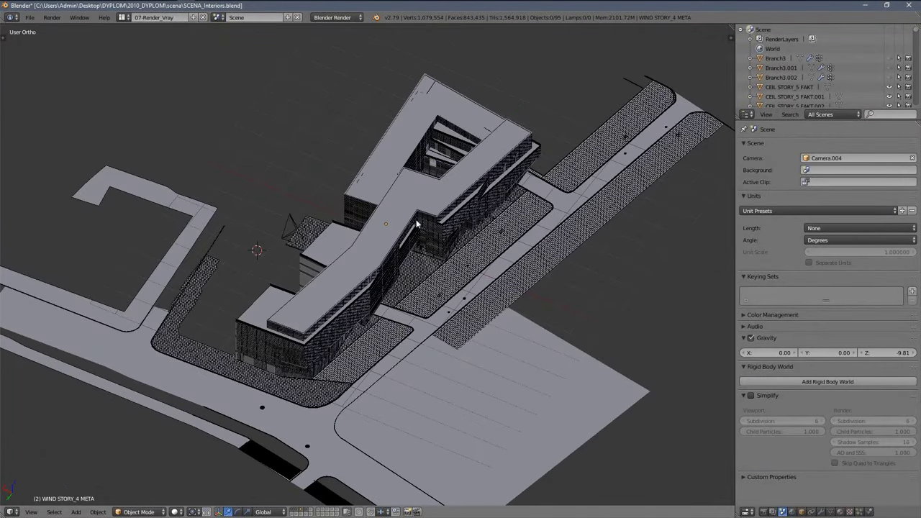
key(KP_8)
key(KP_8)
key(KP_8)
scroll(410, 230, up, 6)
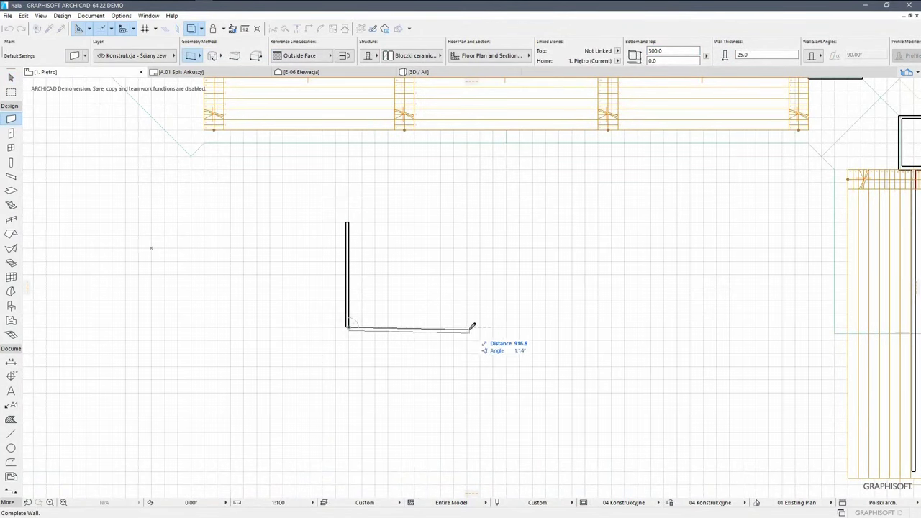
Switch to the 3D / All view to see the closed wall outline
scroll(482, 328, up, 5)
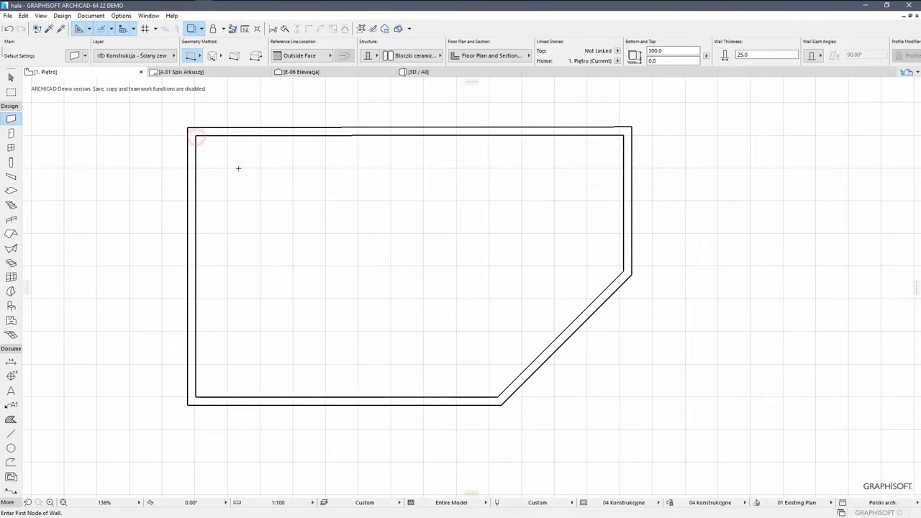
click(468, 74)
scroll(468, 231, up, 5)
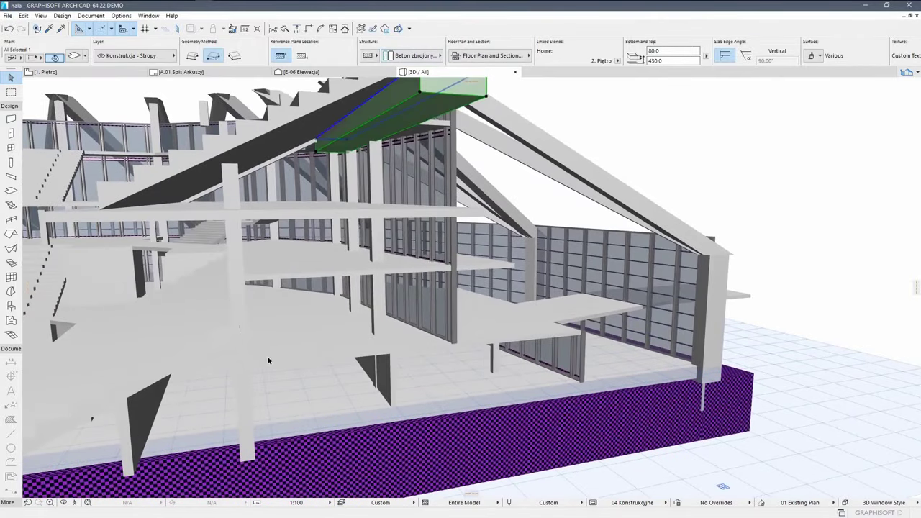
Browse the 1. Piętro floor plan, A.01 Spis Arkuszy sheet list and E-06 Elewacja elevation
shift+middle_drag(265, 367, 186, 185)
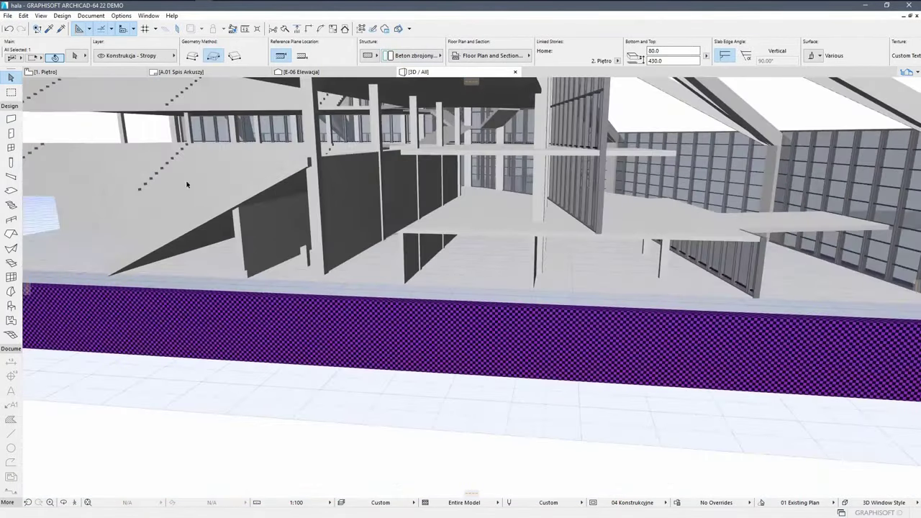
click(125, 76)
scroll(468, 324, down, 2)
scroll(467, 324, up, 3)
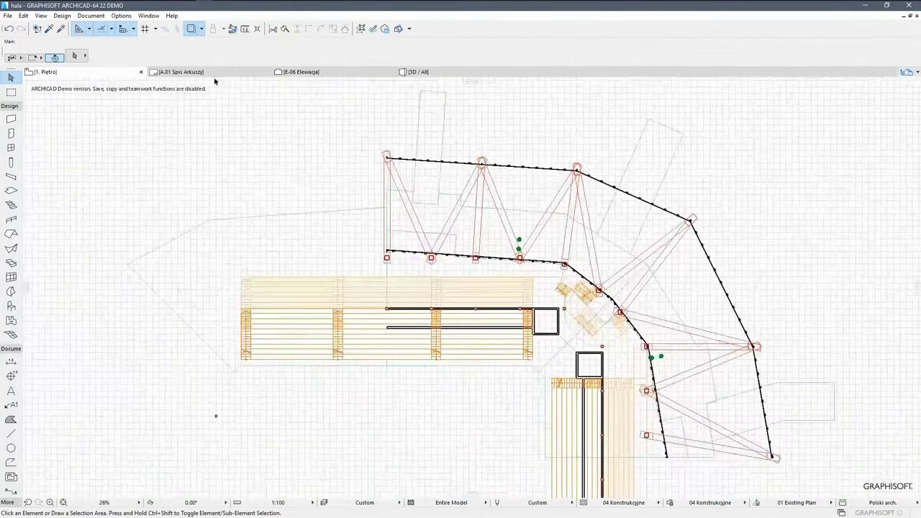
click(184, 72)
click(299, 72)
scroll(308, 266, up, 6)
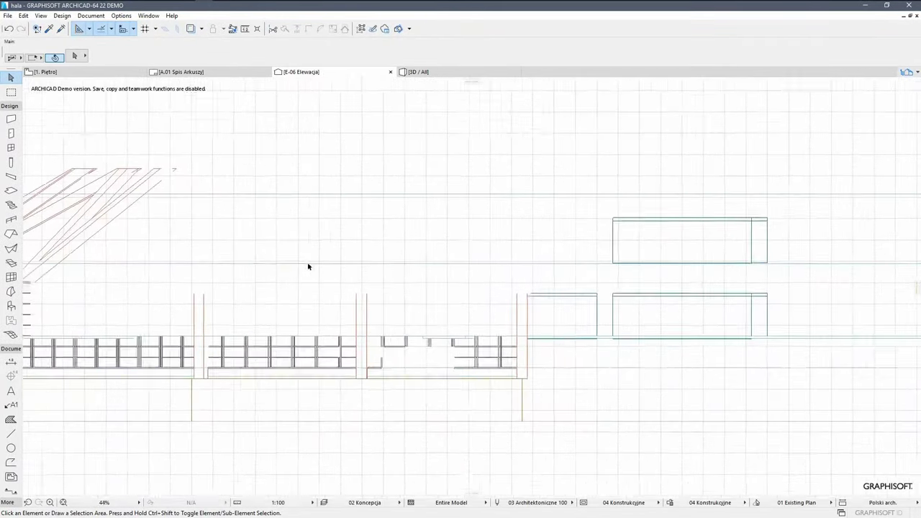
click(318, 263)
key(Escape)
scroll(463, 319, up, 5)
scroll(434, 276, up, 5)
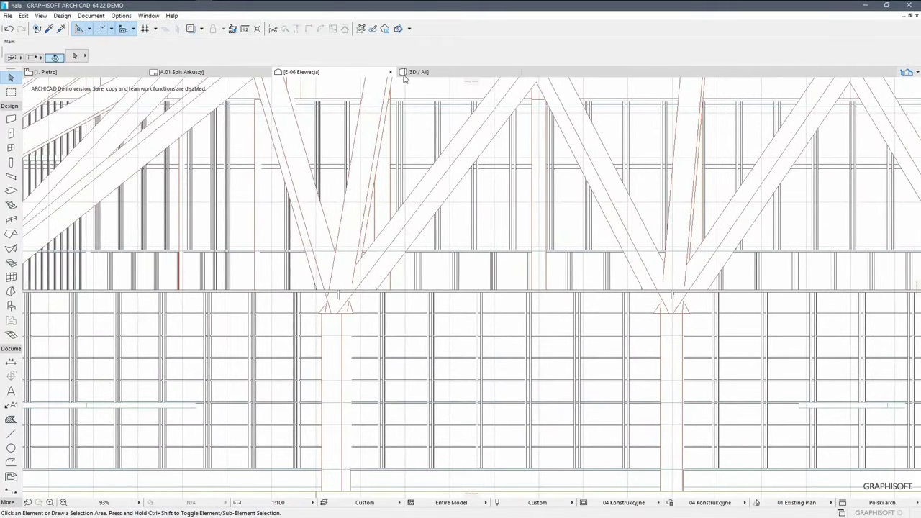
Back in 3D, try stretching a slab corner, undo it, and select the curtain wall
click(418, 72)
shift+middle_drag(521, 225, 471, 250)
click(466, 252)
click(539, 396)
key(ctrl+z)
click(491, 328)
shift+middle_drag(494, 326, 633, 159)
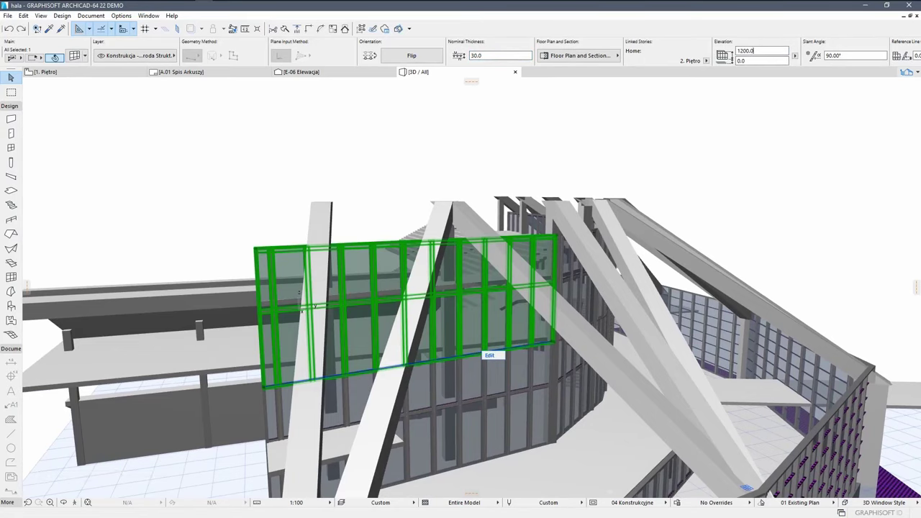
Raise the curtain wall to 1200, undo that, and give the wall a top of 500
key(Return)
shift+middle_drag(715, 132, 699, 261)
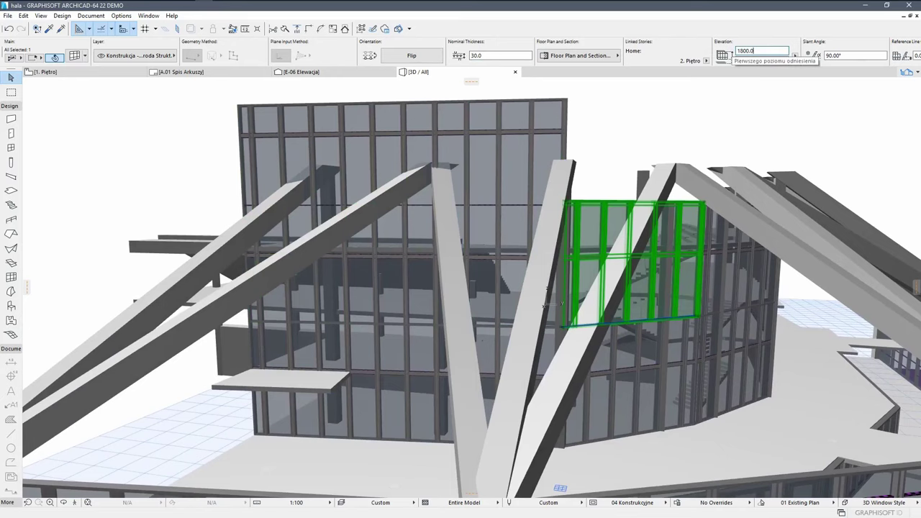
shift+middle_drag(545, 302, 631, 304)
key(ctrl+z)
click(759, 51)
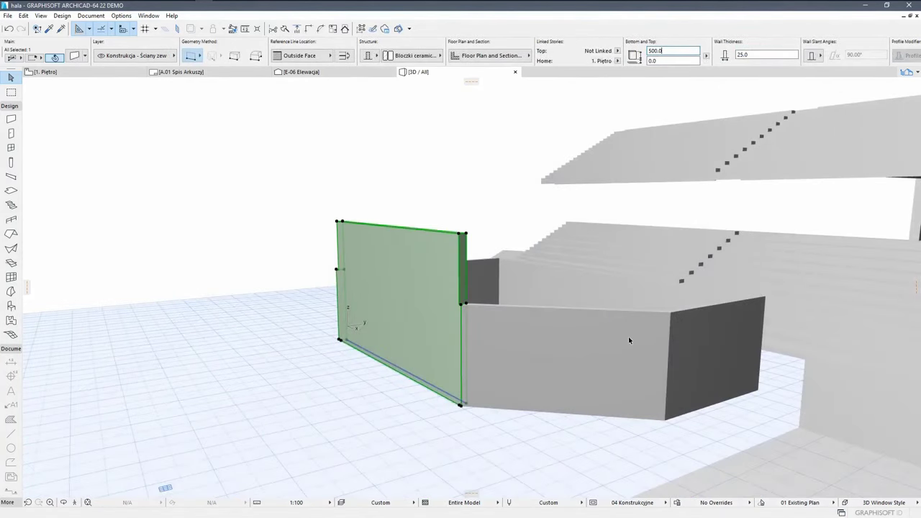
key(Return)
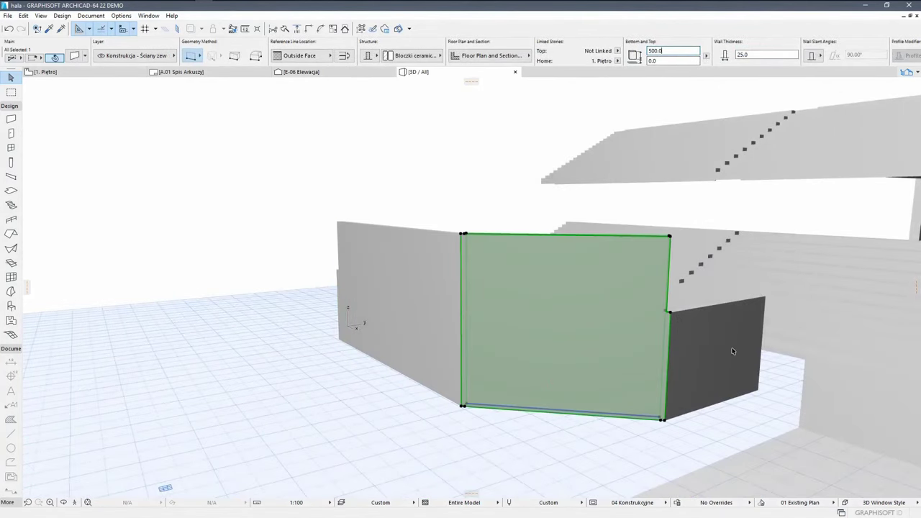
shift+middle_drag(736, 350, 273, 273)
Check the A.01 and E-06 views, then marquee-select the walls on the 1. Piętro plan
click(180, 72)
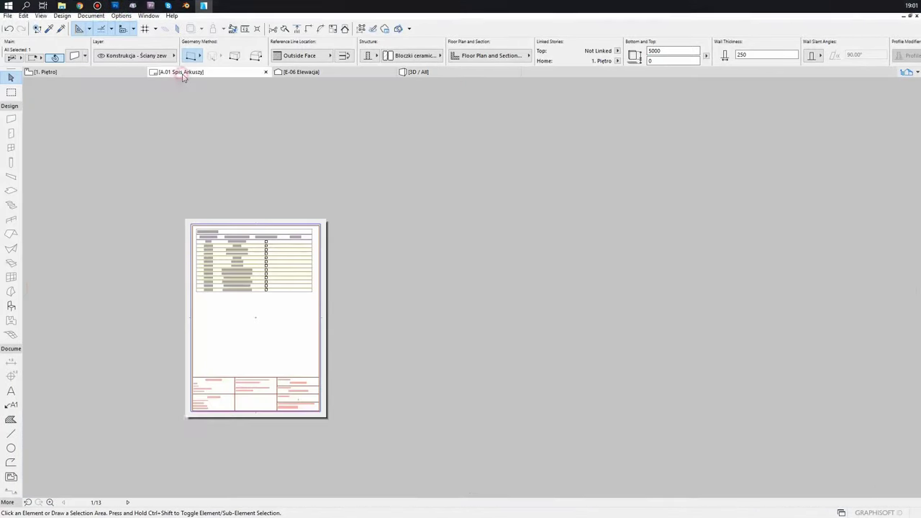
click(302, 72)
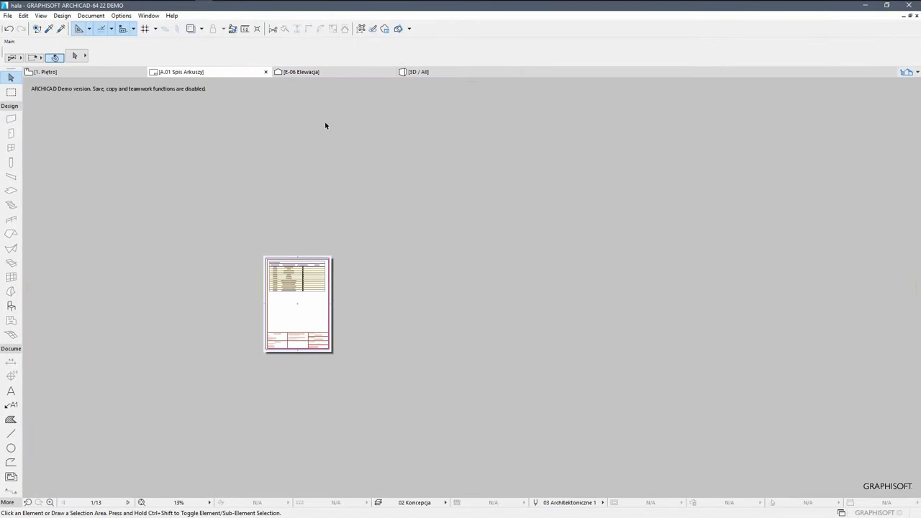
click(331, 72)
scroll(411, 267, down, 5)
scroll(603, 310, up, 4)
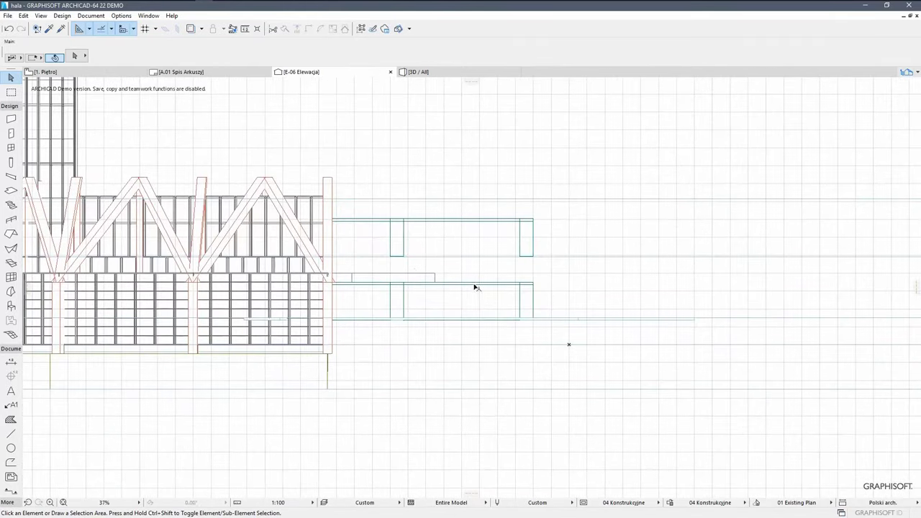
click(96, 72)
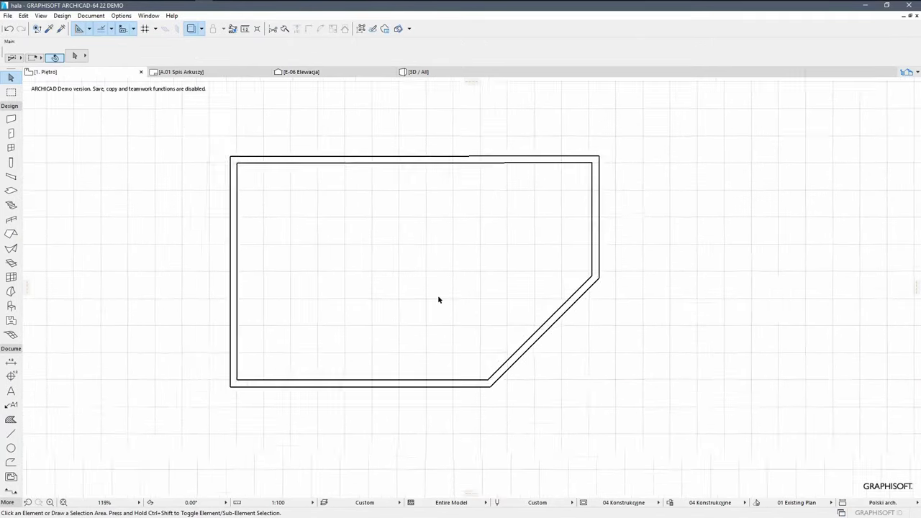
click(247, 162)
click(573, 386)
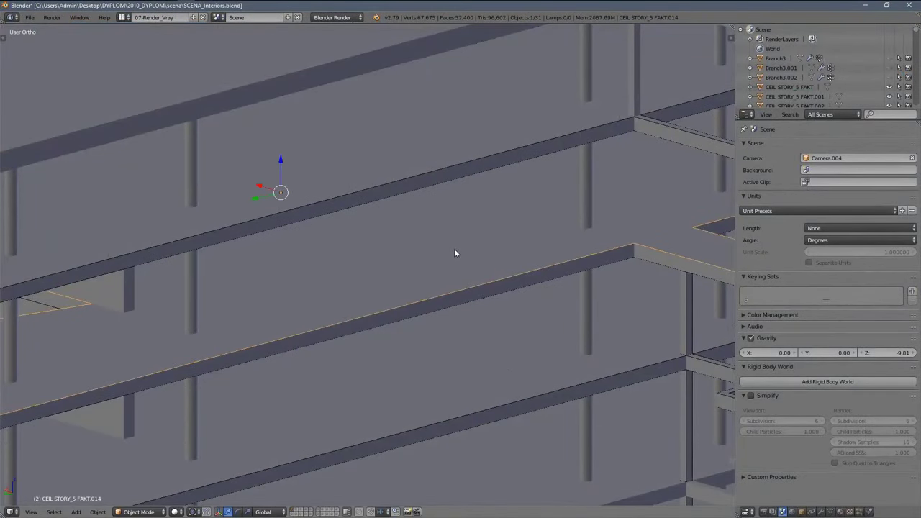
Inspect the slab's wall corner in Edit Mode with wireframe, then view the whole building
key(Tab)
middle_drag(487, 274, 456, 273)
shift+middle_drag(565, 252, 468, 262)
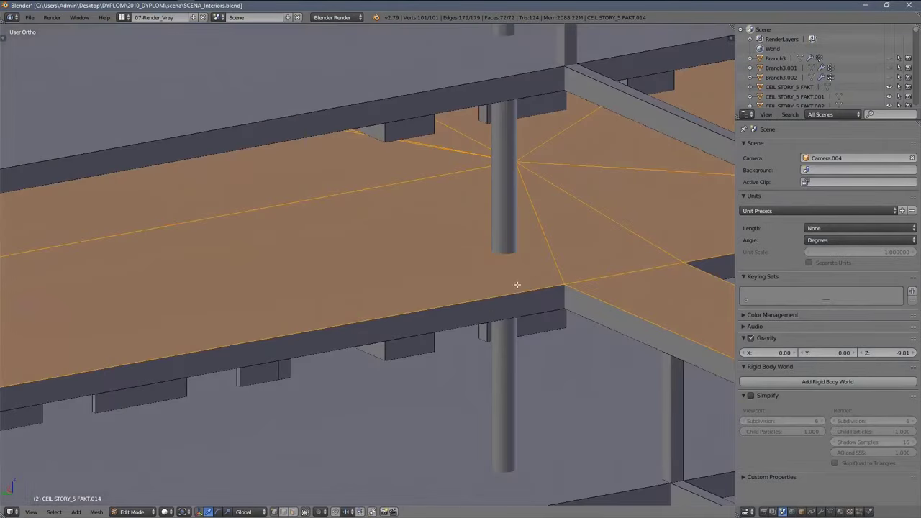
key(Tab)
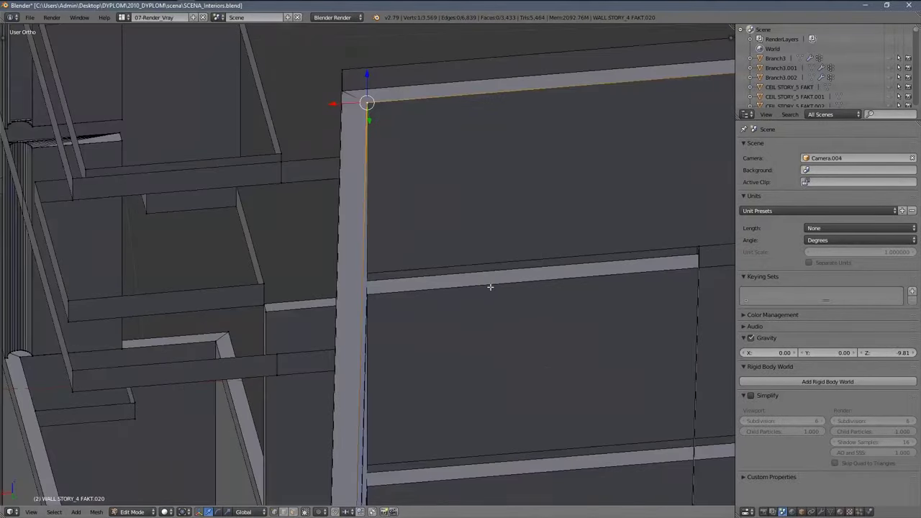
key(z)
key(z)
middle_drag(448, 226, 514, 286)
mouse_move(549, 361)
middle_down()
mouse_move(470, 266)
mouse_move(413, 273)
mouse_move(372, 303)
mouse_move(380, 152)
mouse_move(442, 216)
mouse_move(468, 214)
middle_up()
key(z)
key(z)
key(Tab)
scroll(446, 216, down, 10)
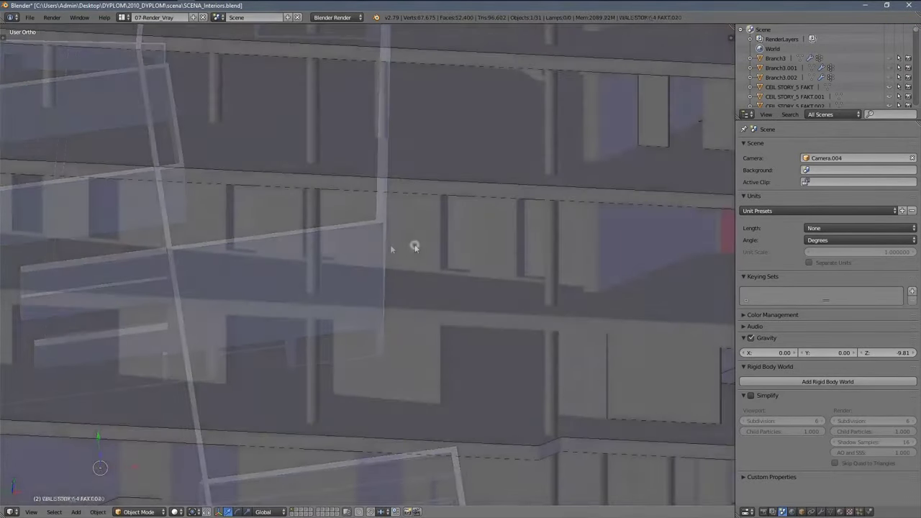
Isolate the metal railing object in local view and select a panel face in Edit Mode
right_click(415, 249)
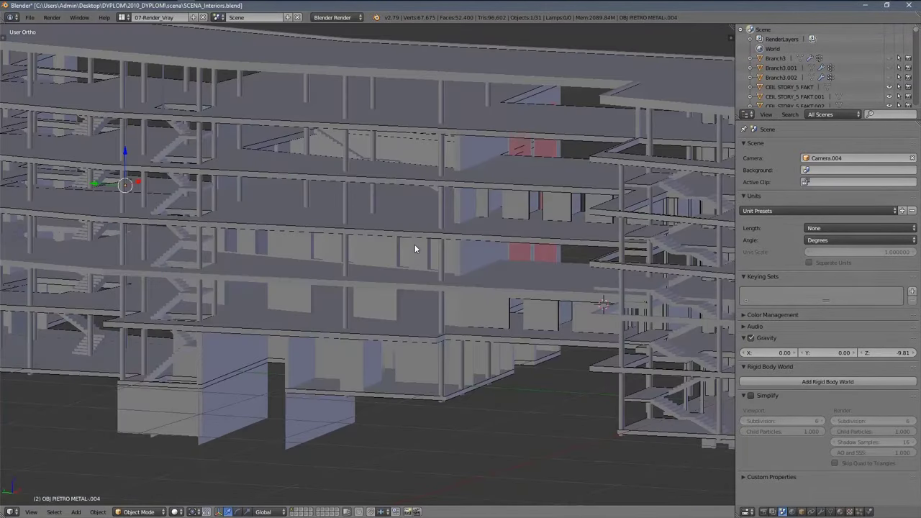
key(KP_Divide)
scroll(346, 283, up, 5)
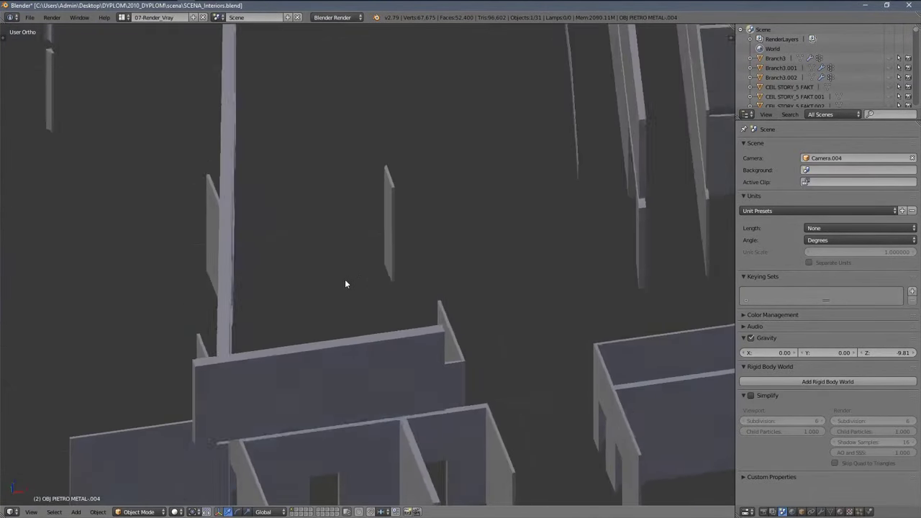
key(Tab)
scroll(332, 295, up, 6)
key(z)
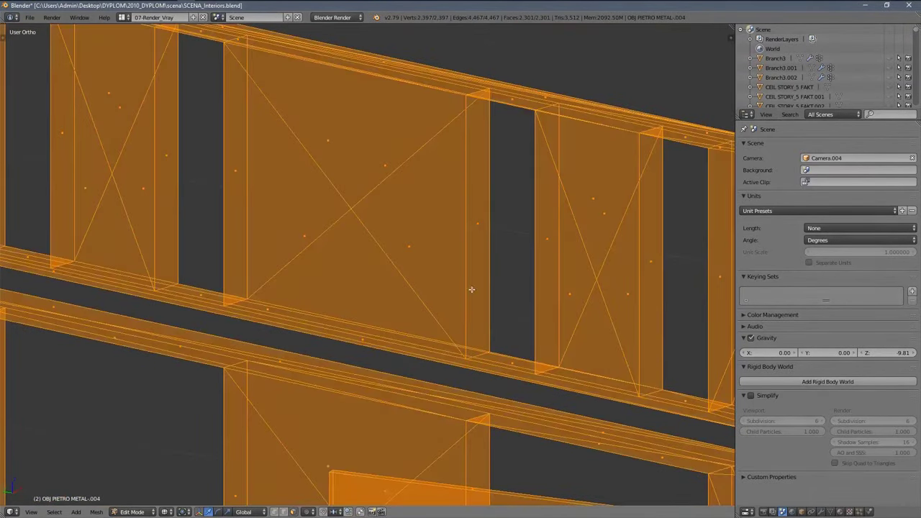
right_click(485, 233)
key(z)
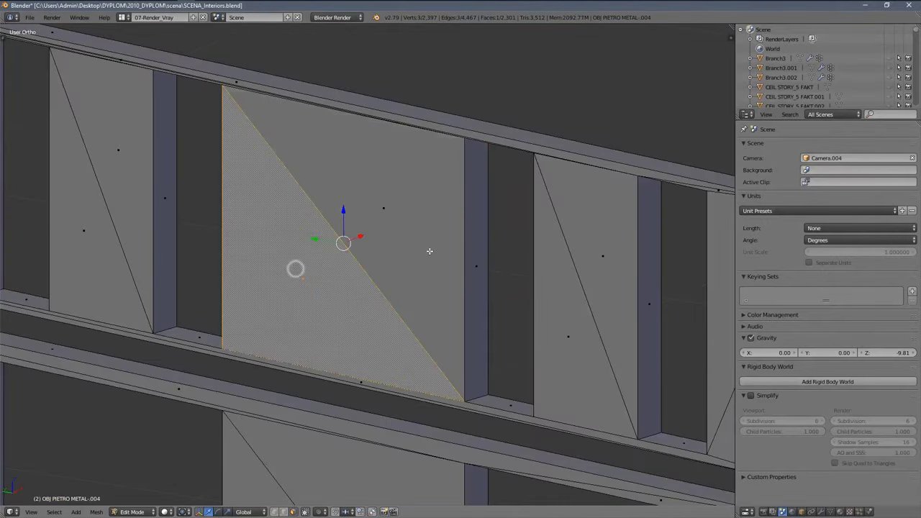
scroll(360, 216, down, 3)
mouse_move(427, 252)
middle_down()
mouse_move(273, 257)
mouse_move(424, 286)
mouse_move(315, 267)
mouse_move(456, 264)
mouse_move(378, 372)
mouse_move(403, 288)
mouse_move(558, 233)
mouse_move(424, 312)
middle_up()
View the rail edge-on in wireframe and box-select its overlapping edges
scroll(377, 371, down, 5)
scroll(375, 177, up, 8)
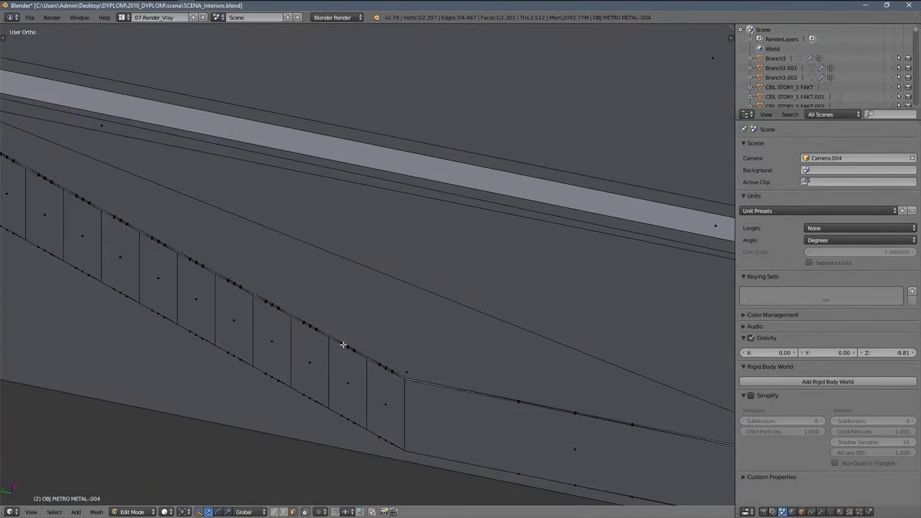
scroll(419, 297, up, 3)
middle_drag(444, 267, 406, 295)
right_click(432, 295)
scroll(447, 272, down, 2)
middle_drag(447, 272, 438, 241)
key(z)
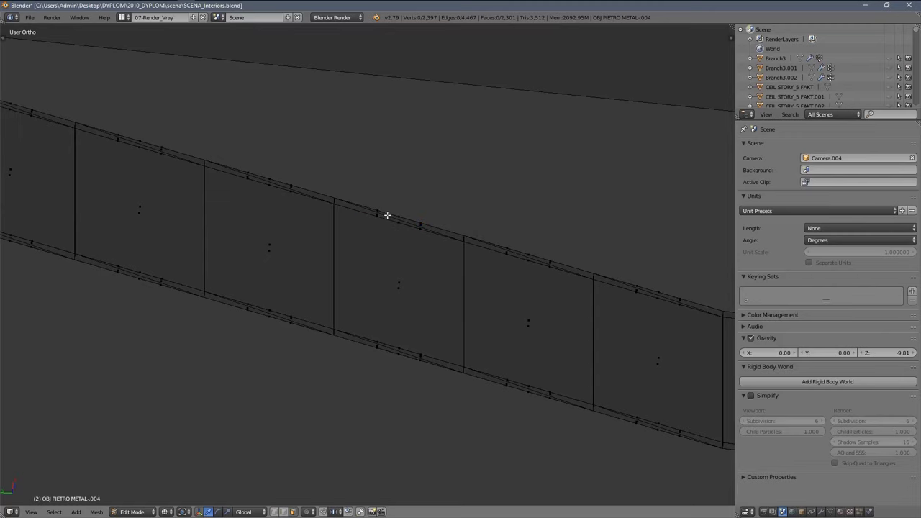
drag(400, 206, 403, 209)
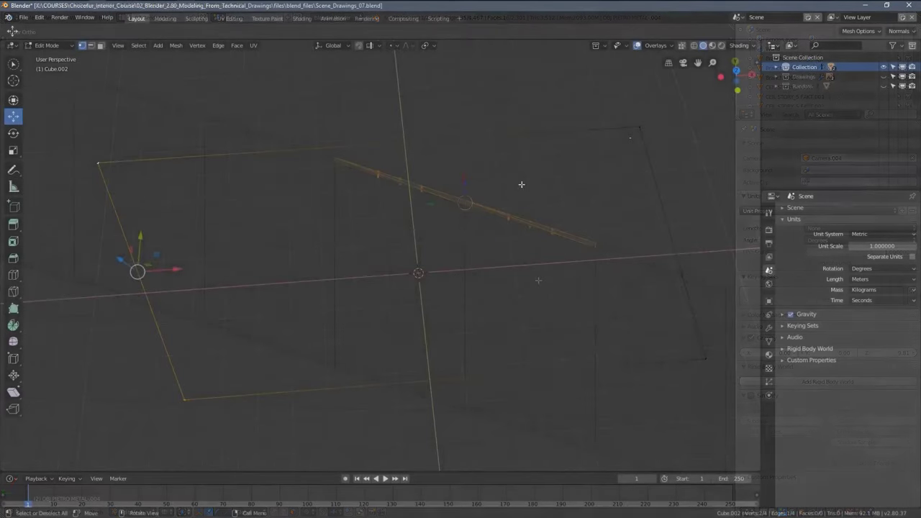
Fill the traced floor outline with a face and return to Object Mode
click(514, 184)
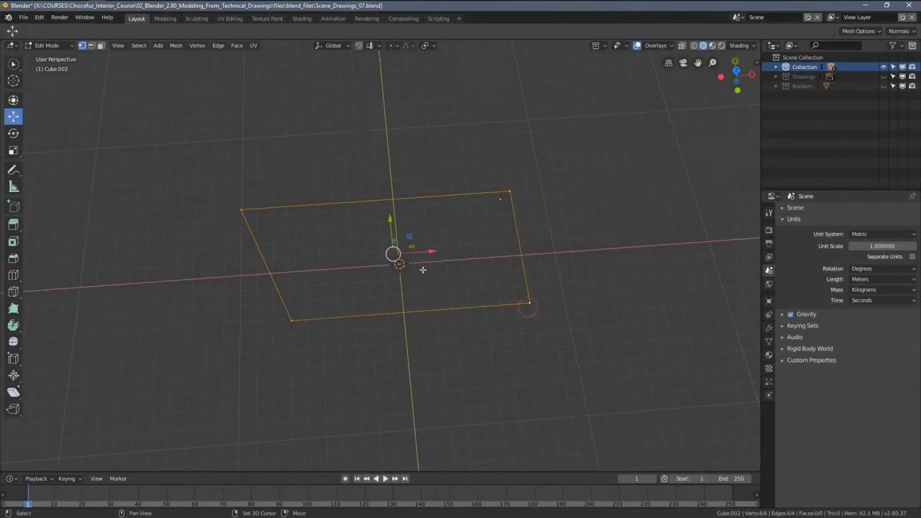
key(f)
key(alt+a)
middle_drag(422, 269, 378, 271)
key(Tab)
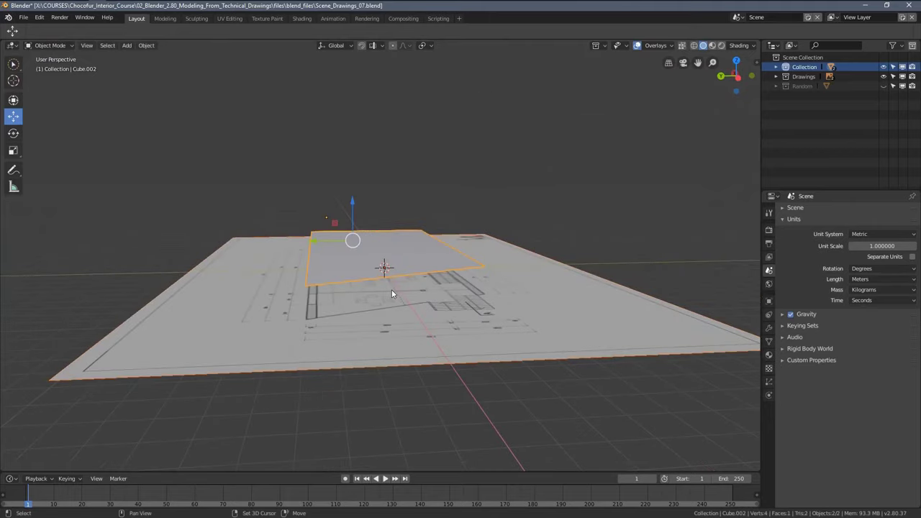
Compare the plane against the plan drawing from top view in wireframe, then back to solid
key(KP_7)
scroll(410, 304, up, 2)
key(z)
click(246, 256)
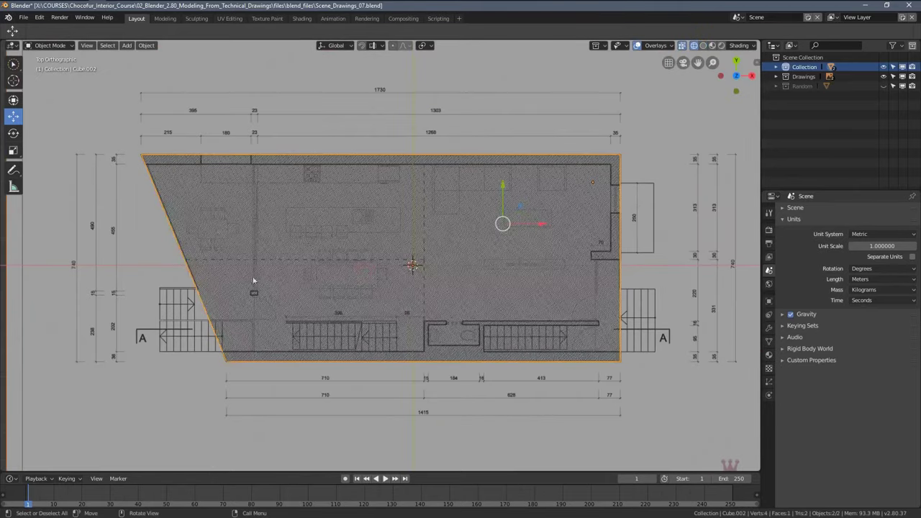
mouse_move(505, 267)
middle_down()
mouse_move(388, 272)
mouse_move(340, 301)
mouse_move(350, 309)
mouse_move(423, 285)
mouse_move(416, 234)
middle_up()
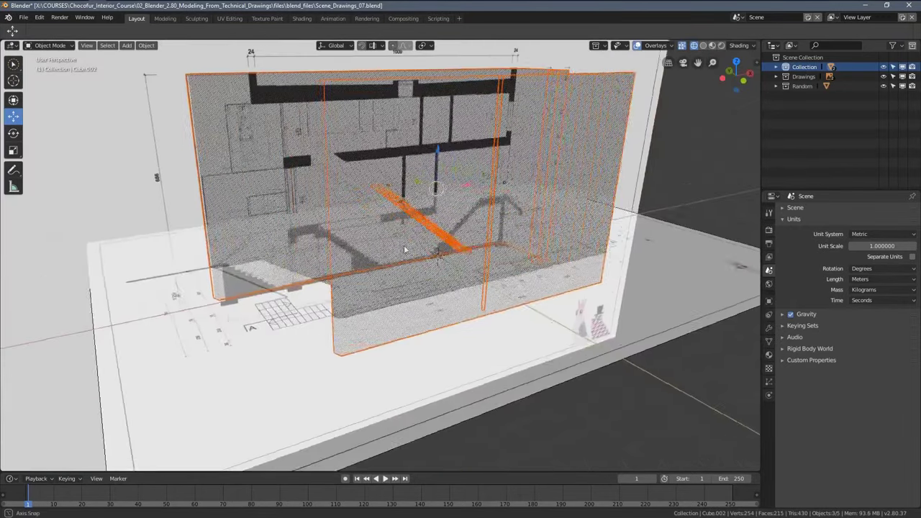
key(z)
click(354, 255)
middle_drag(353, 255, 384, 277)
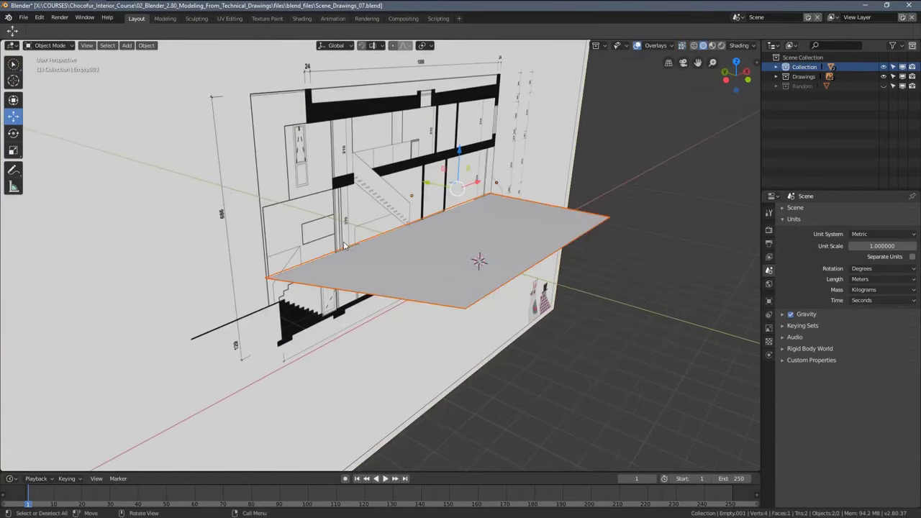
middle_drag(374, 237, 404, 250)
scroll(392, 245, up, 3)
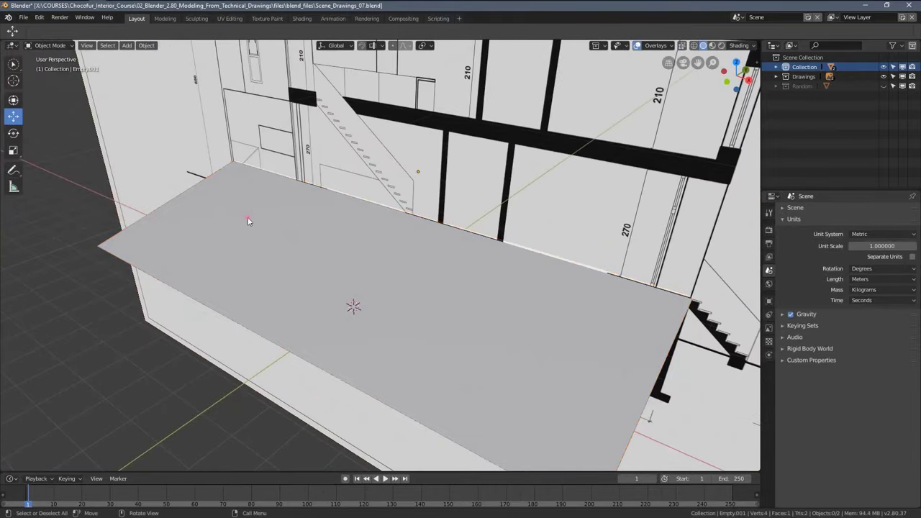
Select the floor plane, view it from the front against the section, and enter Edit Mode
click(249, 220)
scroll(348, 241, down, 5)
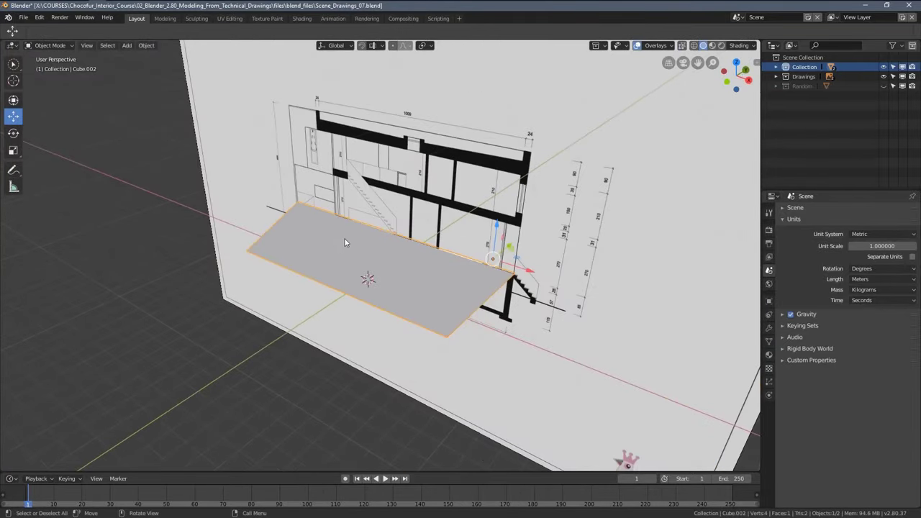
key(KP_1)
scroll(346, 243, up, 4)
key(Tab)
scroll(416, 241, up, 4)
Zoom out over all four plan sheets, then zoom in and centre the central floor plan
scroll(404, 227, down, 6)
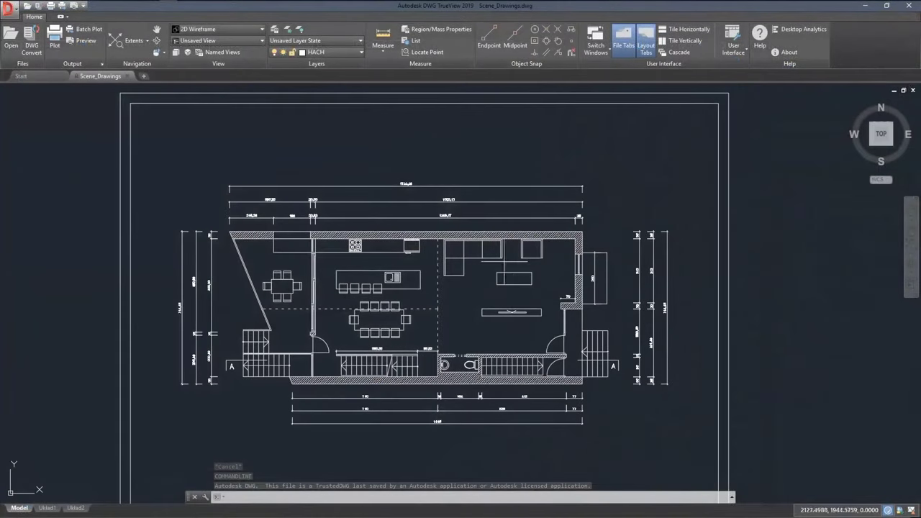
scroll(518, 316, down, 5)
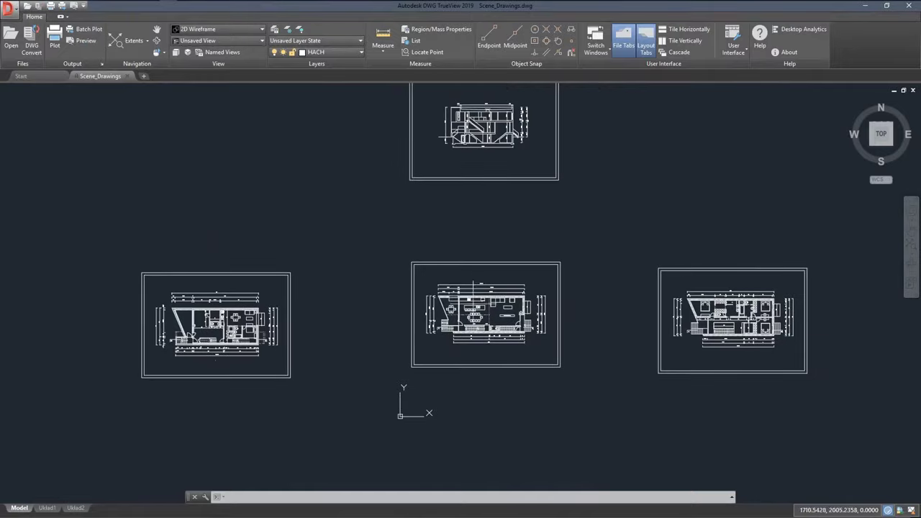
scroll(433, 325, up, 6)
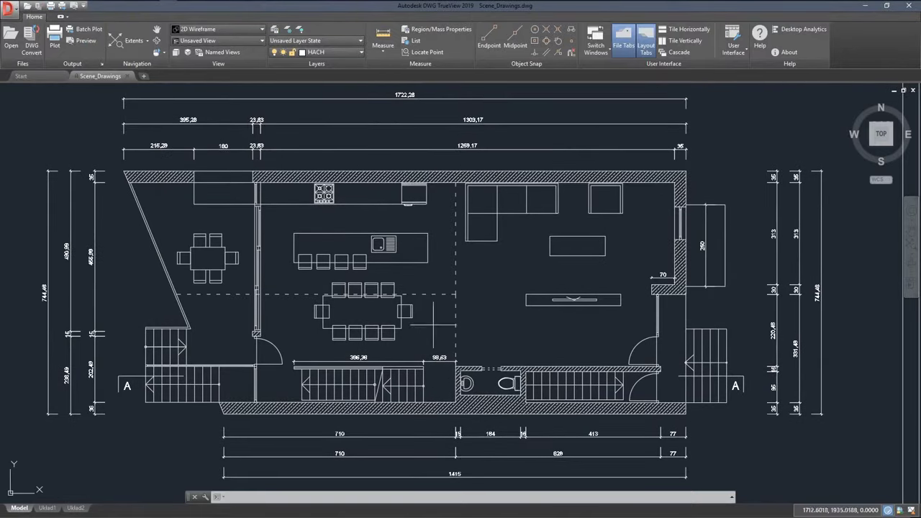
scroll(332, 218, down, 2)
middle_drag(337, 240, 391, 274)
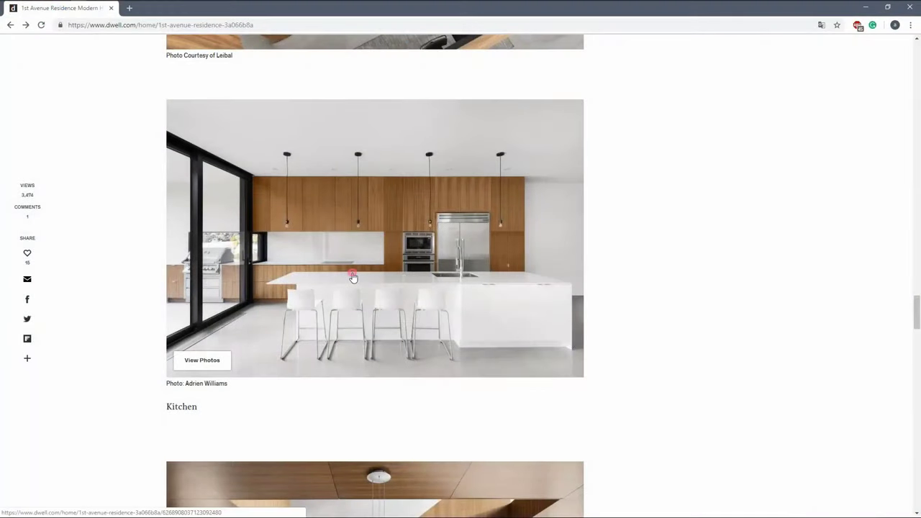
Open the Dwell kitchen photo and step through three more 1st Avenue Residence photos
click(353, 274)
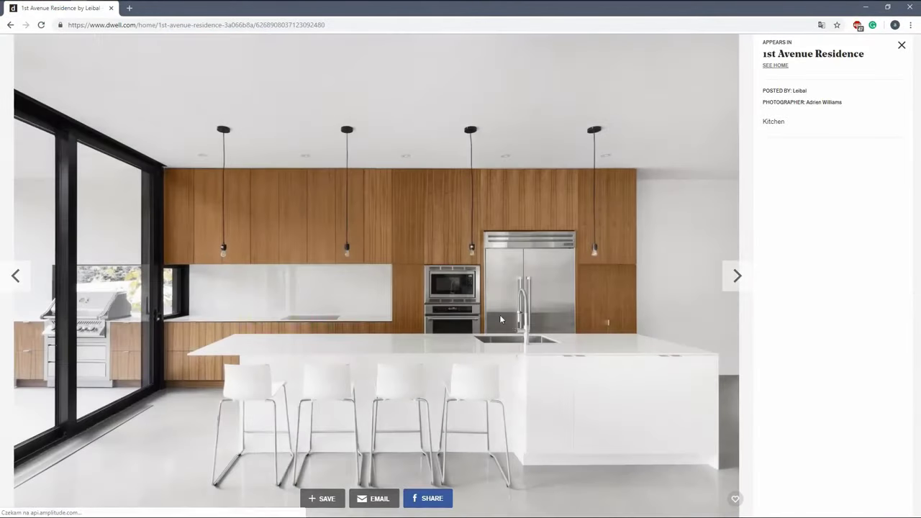
click(735, 280)
click(734, 280)
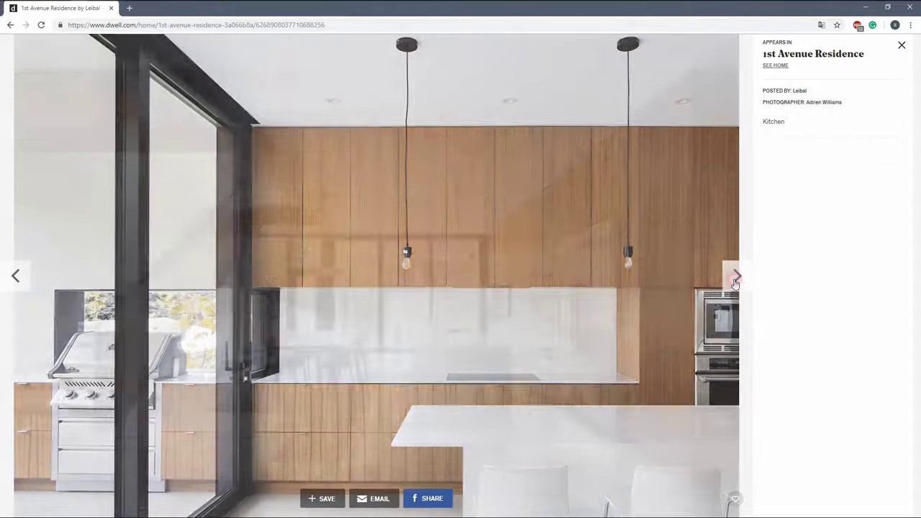
click(735, 280)
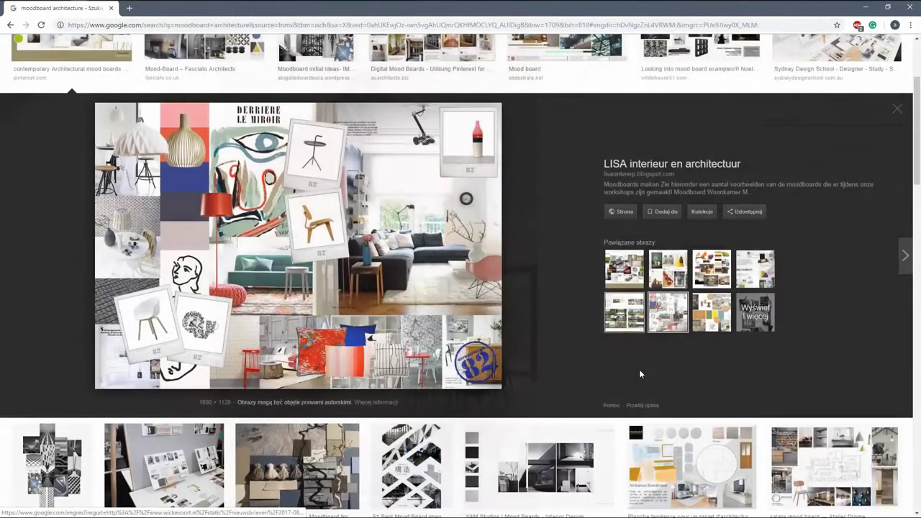
View mood boards including Interior Design Plan, a neutral living room, salare and 315 Bar & Restaurant
scroll(640, 369, down, 3)
click(78, 345)
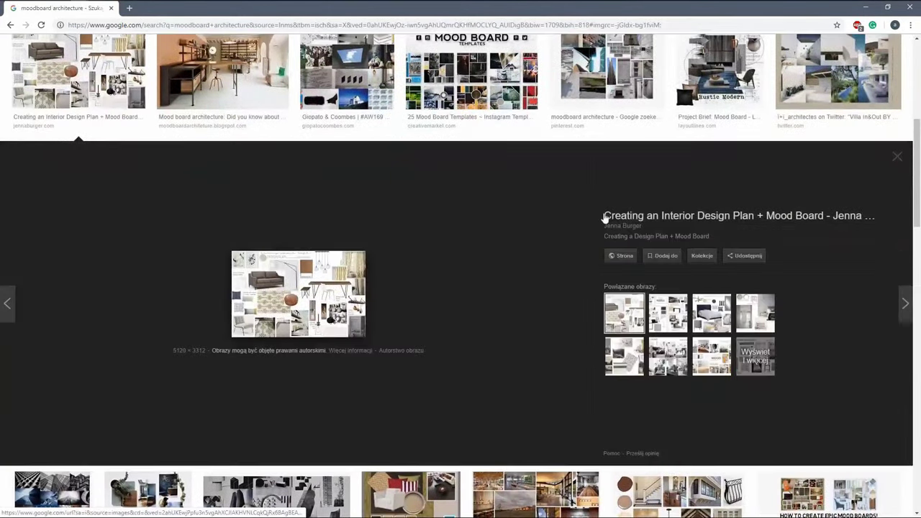
click(668, 315)
click(675, 354)
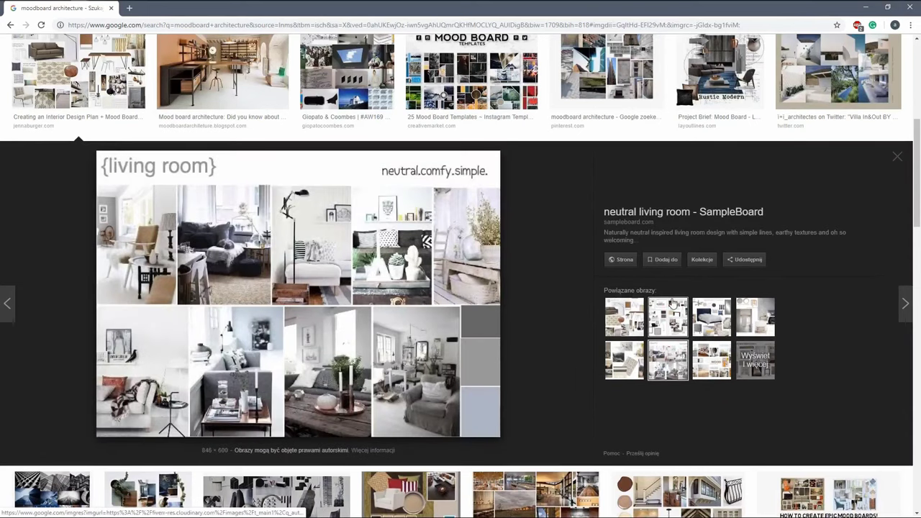
click(671, 315)
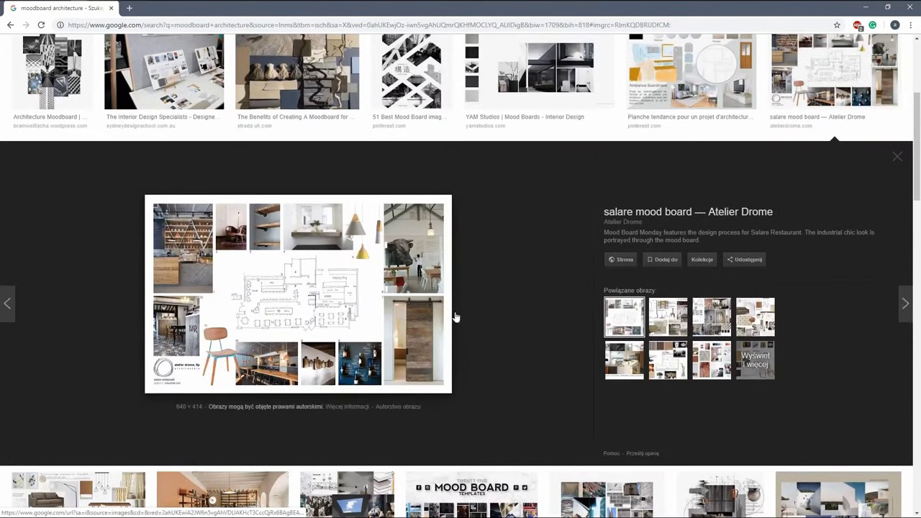
click(667, 323)
click(676, 372)
View more boards: black-and-white collage, street photography, YAM Studios, Minimalism and Nordic Summer Home
scroll(576, 396, down, 5)
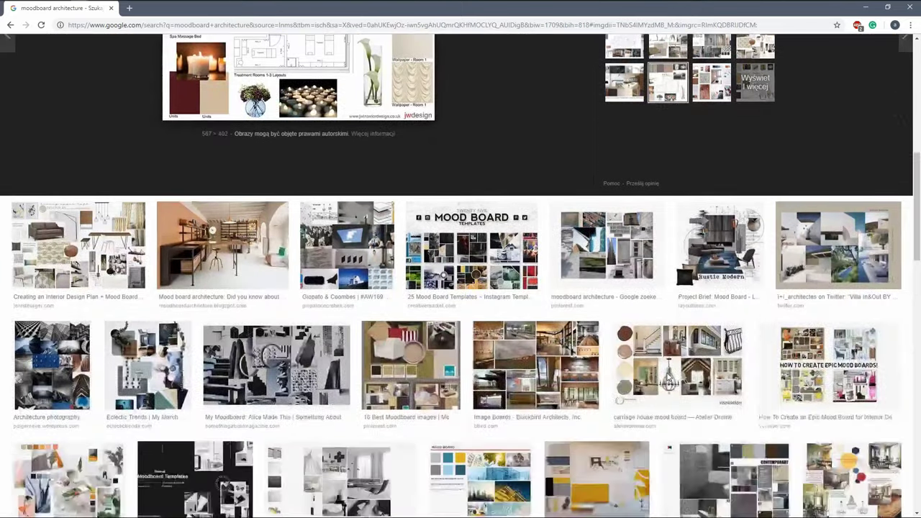
click(469, 423)
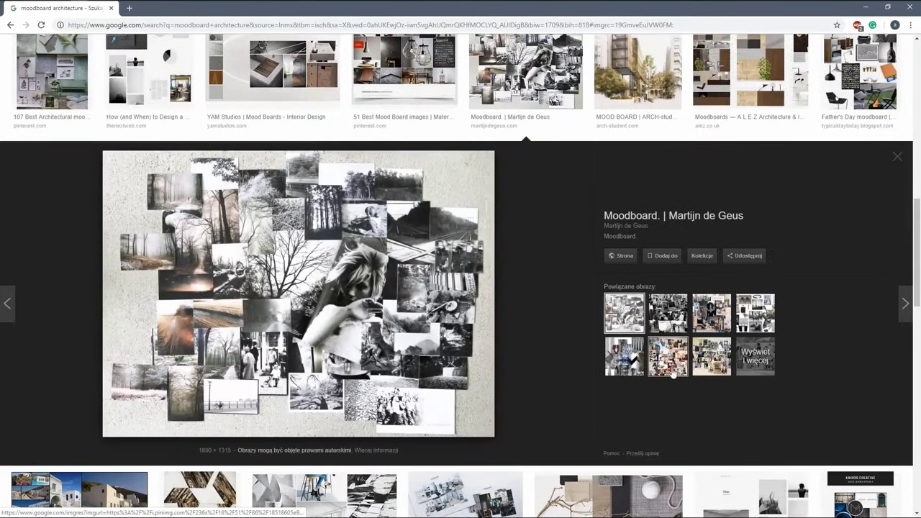
click(668, 356)
click(641, 347)
scroll(641, 348, up, 4)
click(329, 230)
click(662, 312)
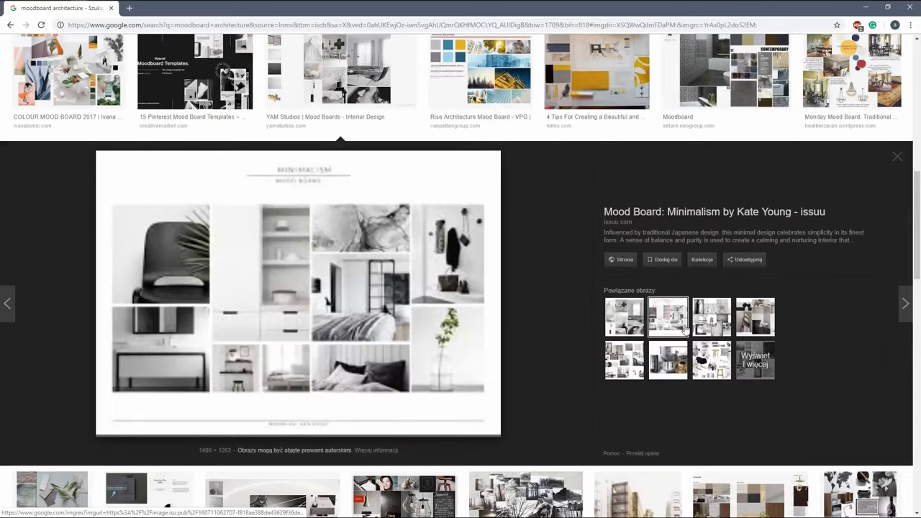
click(716, 327)
click(712, 360)
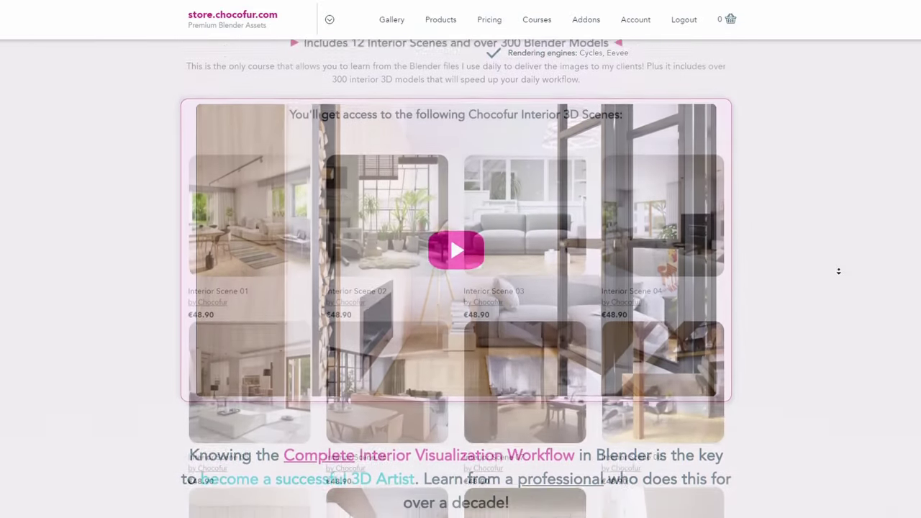
scroll(839, 272, down, 3)
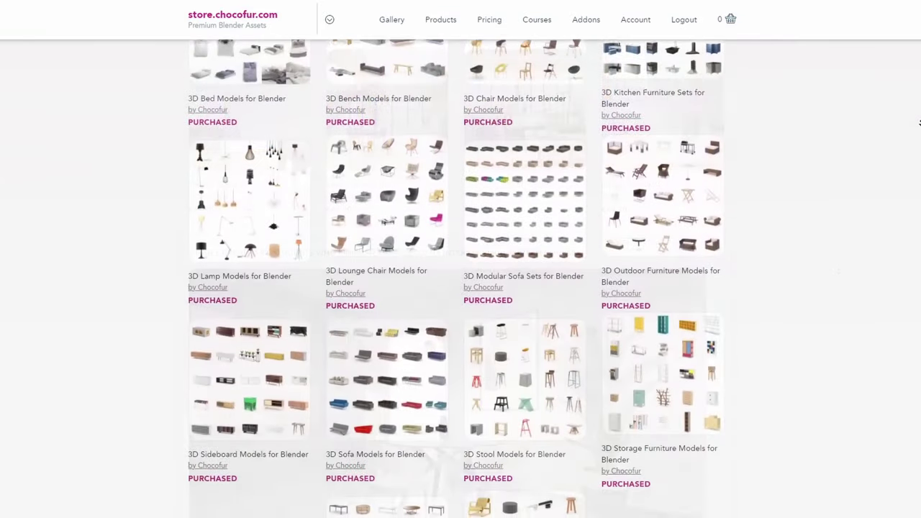
scroll(919, 123, down, 4)
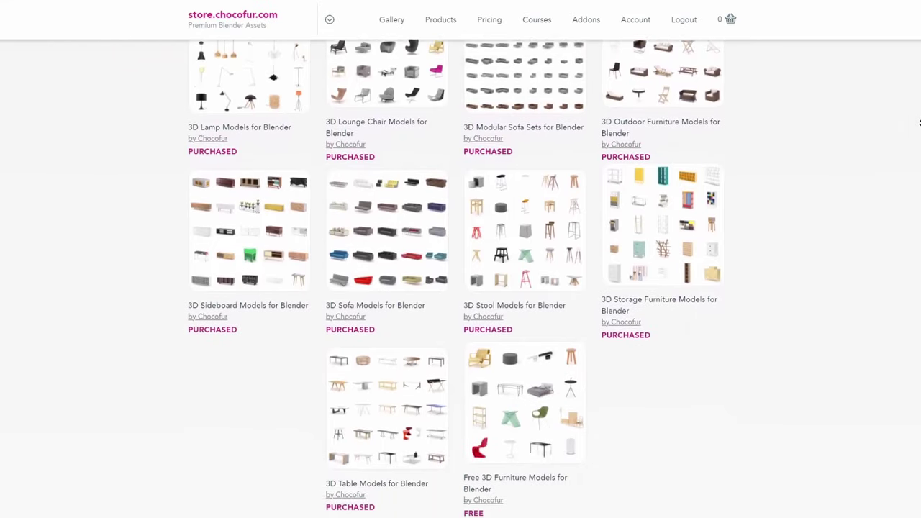